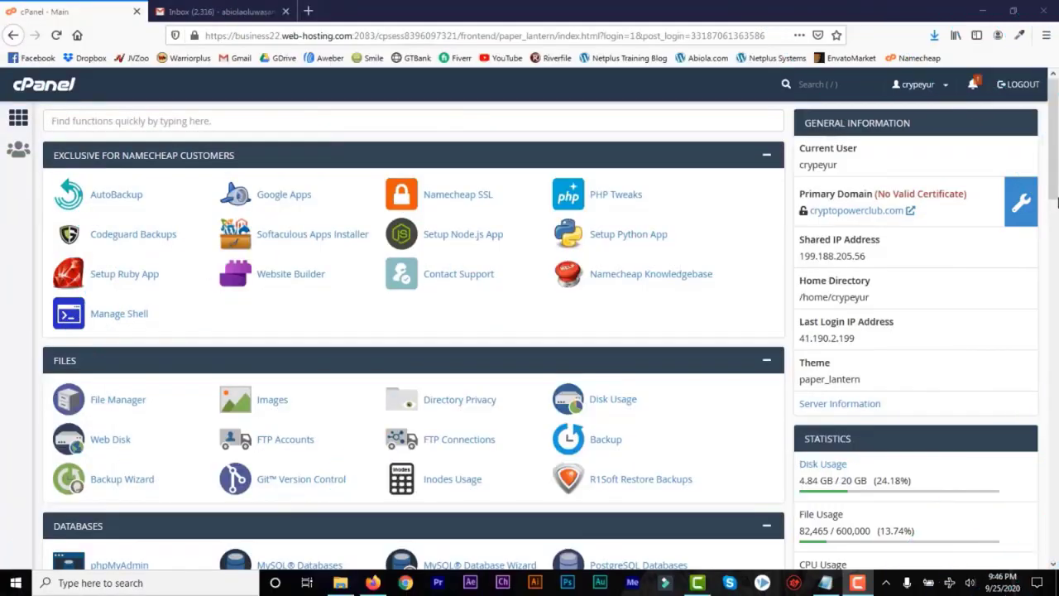
# Open cPanel's Email Accounts page listing the 14 existing mailboxes.
pyautogui.scroll(-5, 1057, 202)
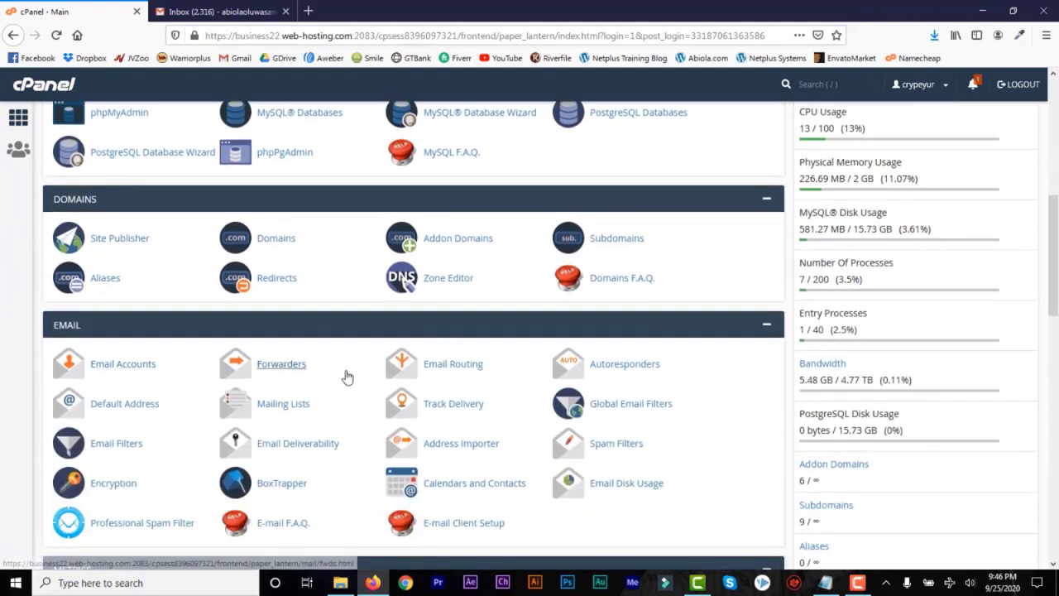
pyautogui.click(138, 372)
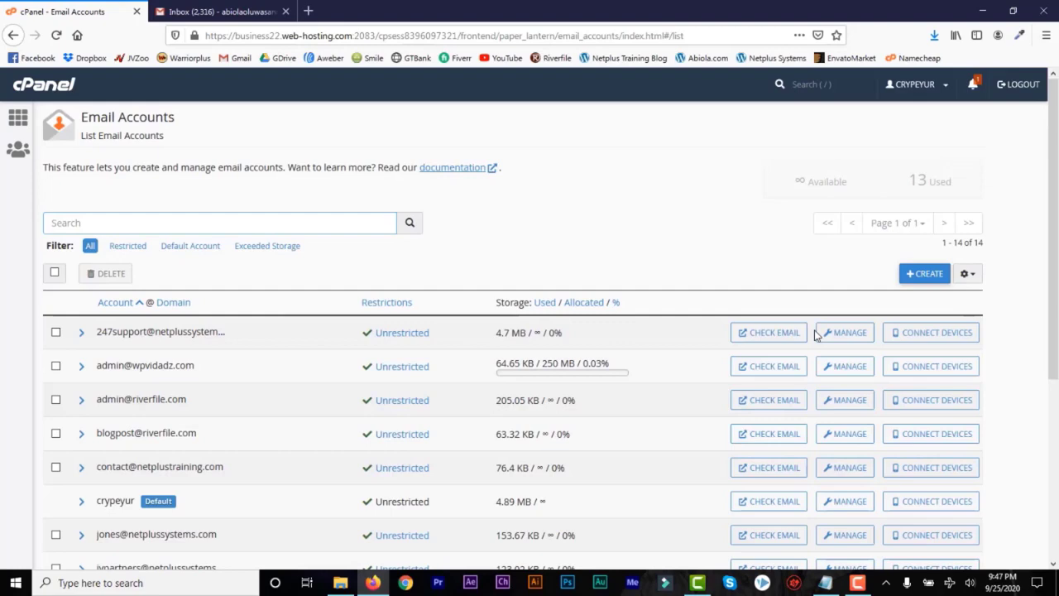
pyautogui.scroll(-3, 1054, 370)
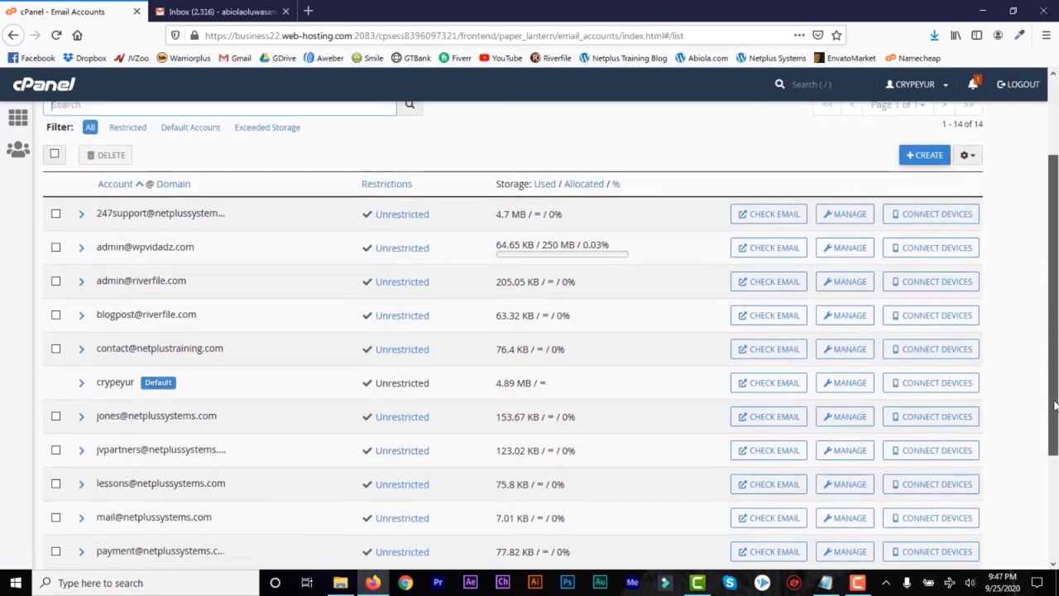
pyautogui.moveTo(1055, 411); pyautogui.dragTo(1054, 436)
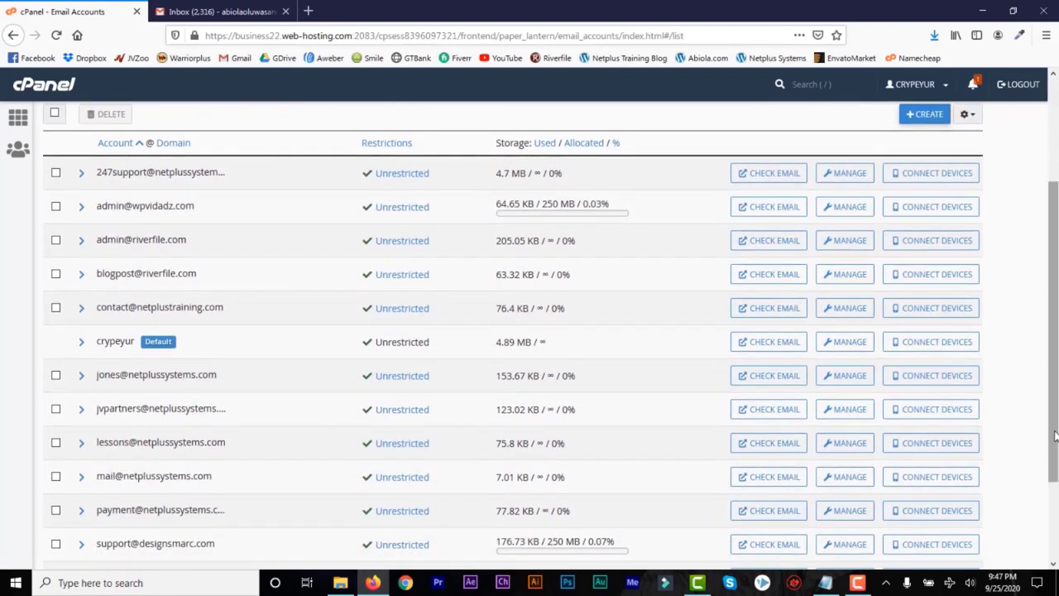
pyautogui.scroll(4, 1052, 397)
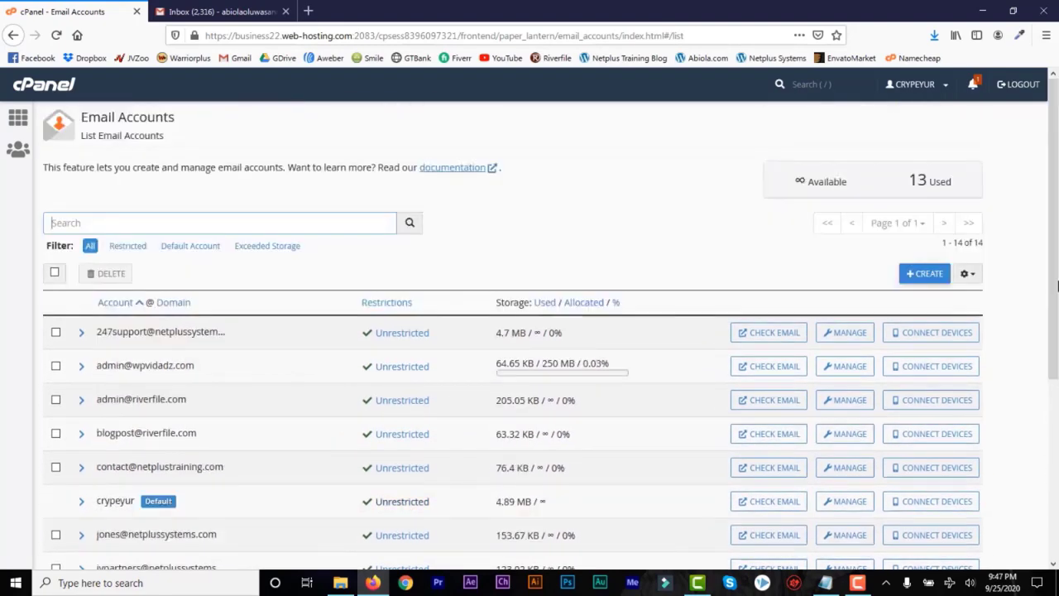
pyautogui.click(926, 273)
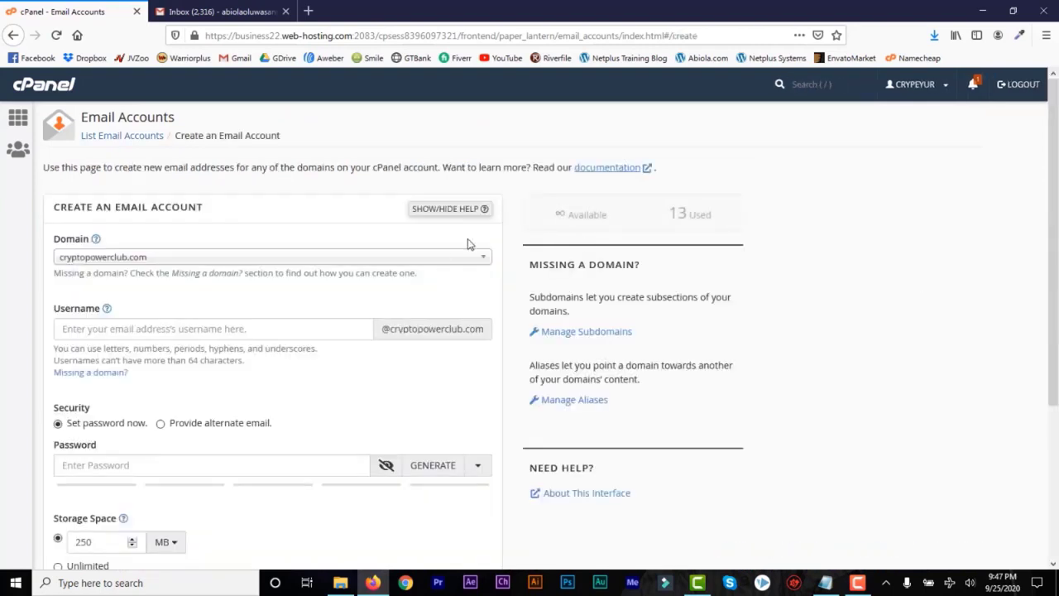
pyautogui.click(477, 260)
pyautogui.click(421, 428)
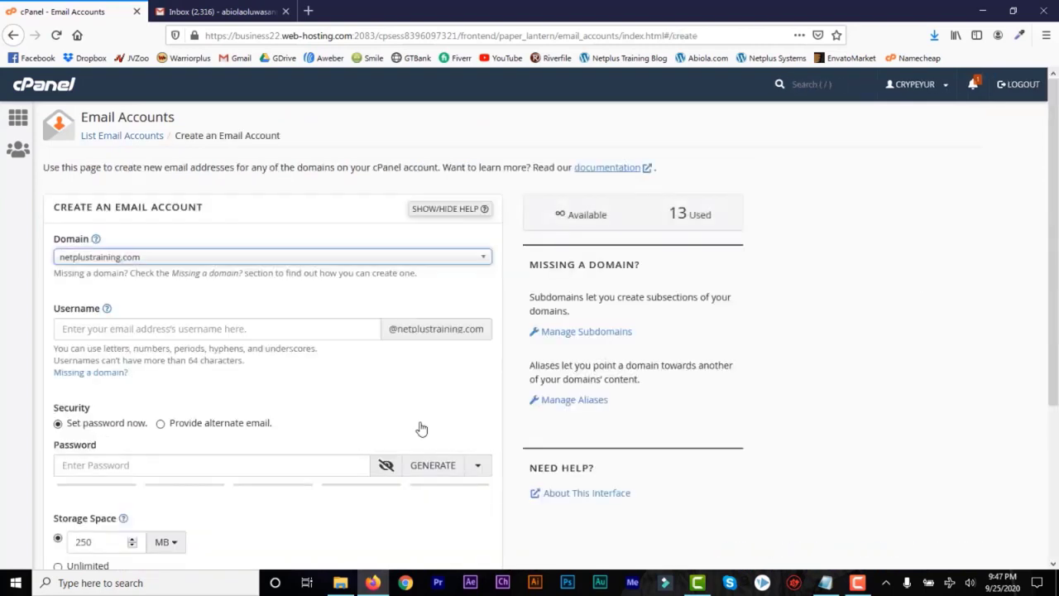
pyautogui.press('Tab')
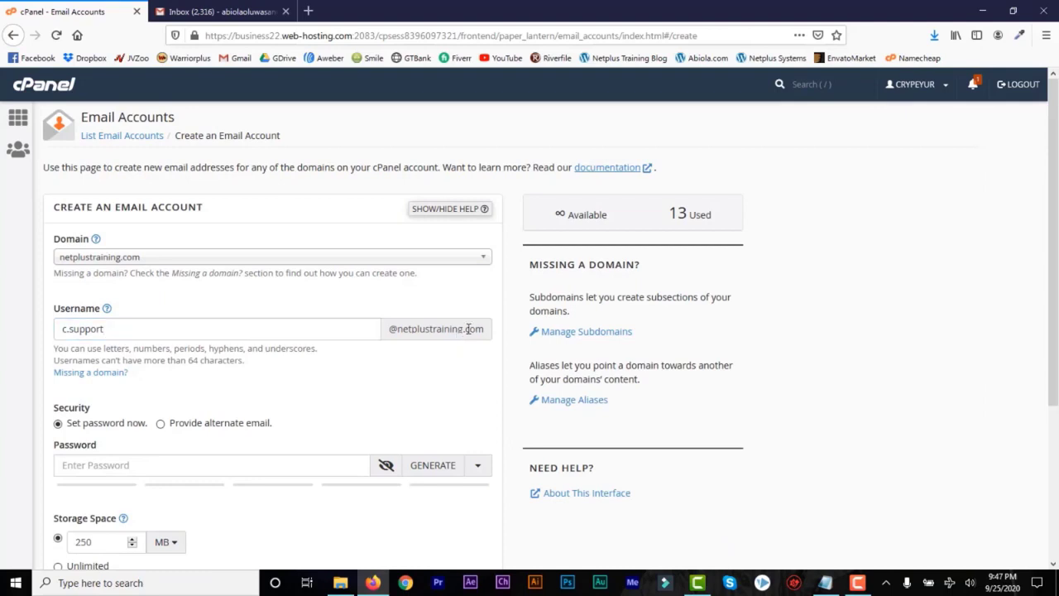
pyautogui.scroll(-2, 1054, 248)
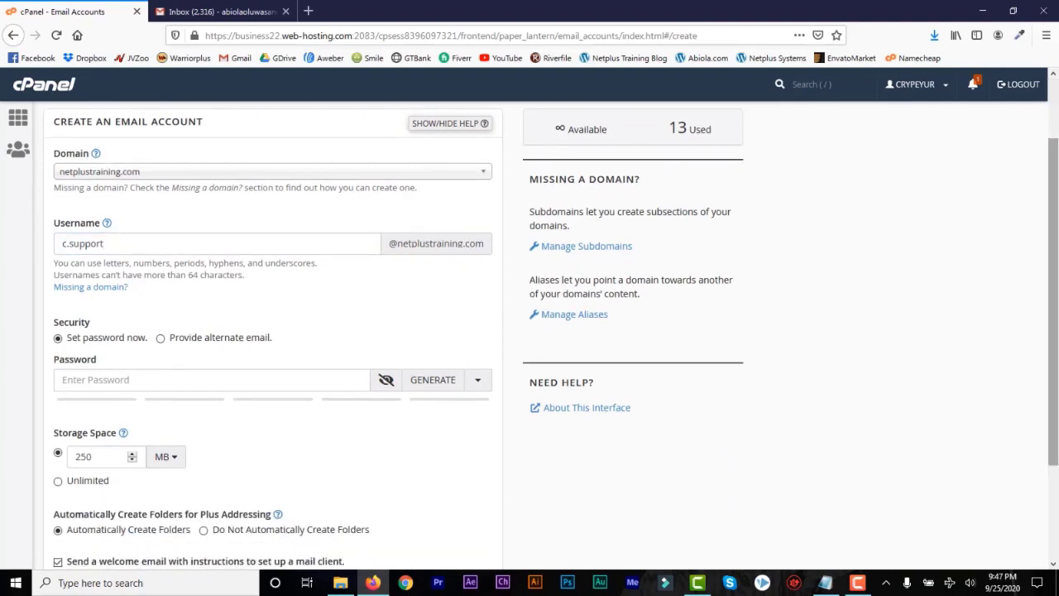
# Give the mailbox a password and unlimited storage, create it, and decline saving the login.
pyautogui.click(248, 380)
pyautogui.write('••')
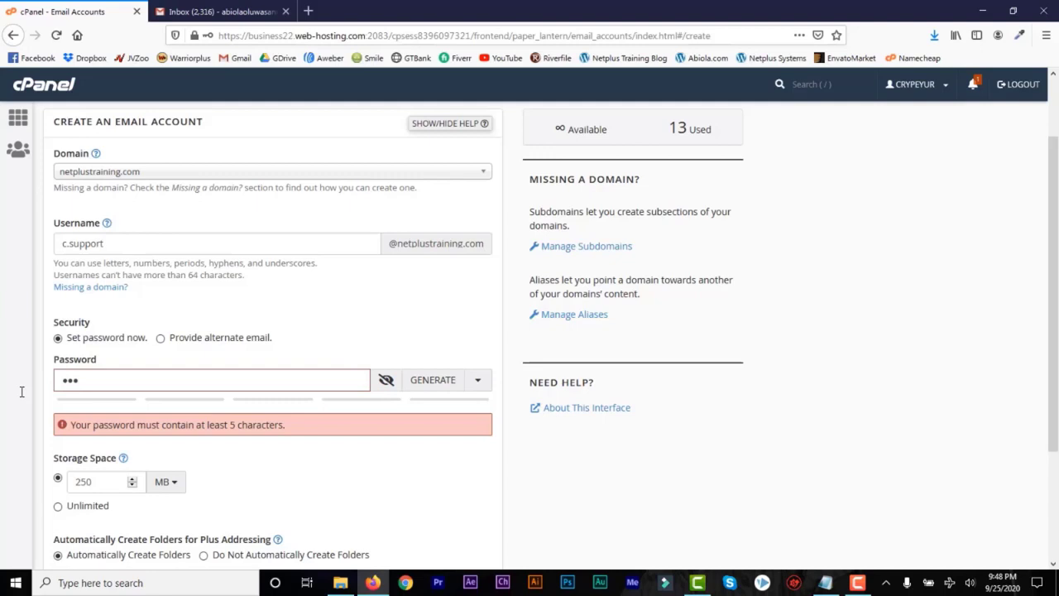
pyautogui.write('•••••••')
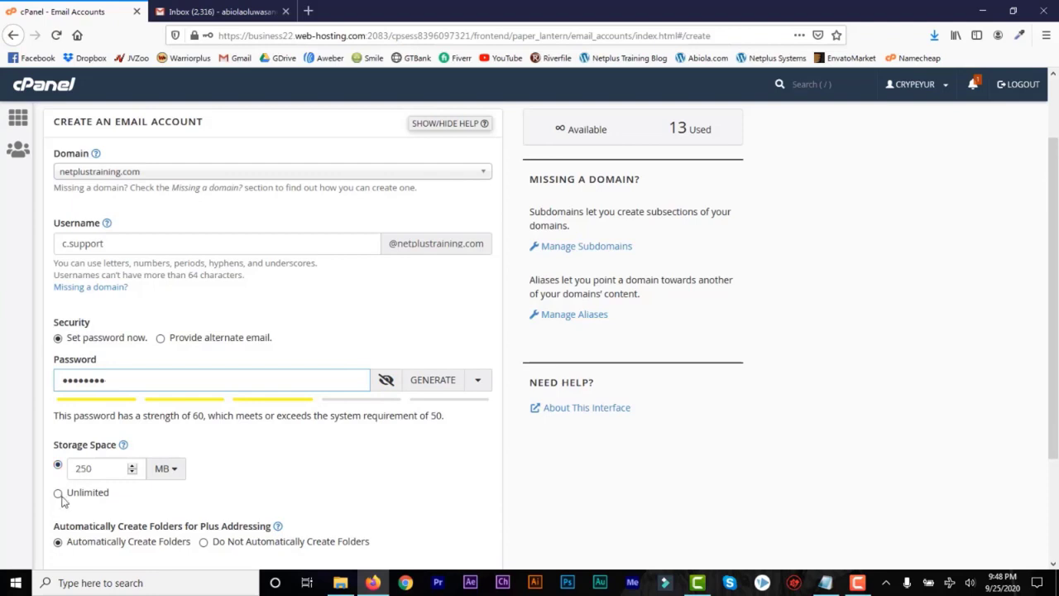
pyautogui.click(58, 494)
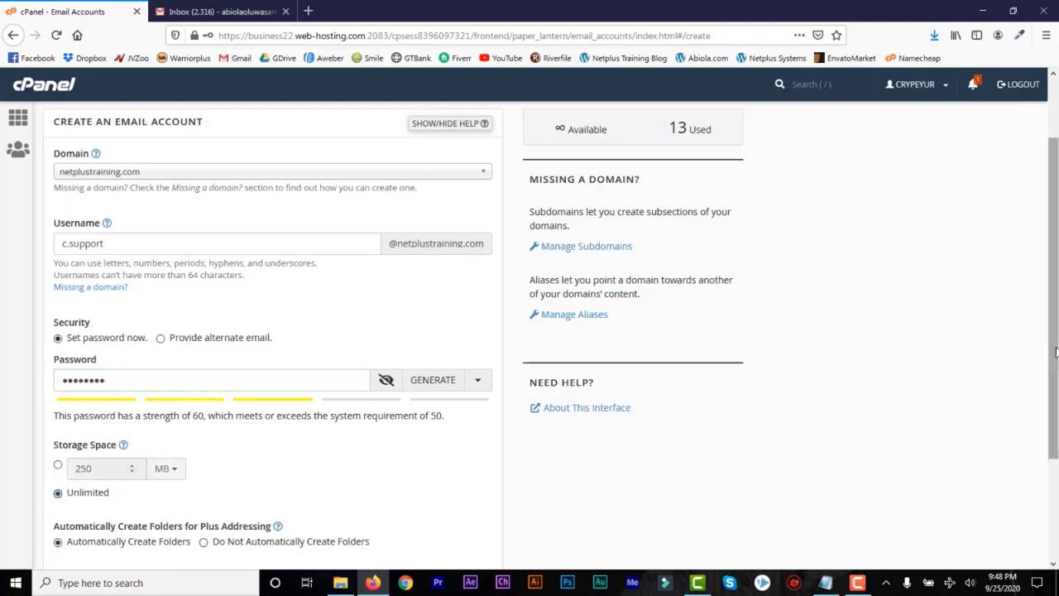
pyautogui.moveTo(1055, 353); pyautogui.dragTo(1057, 453)
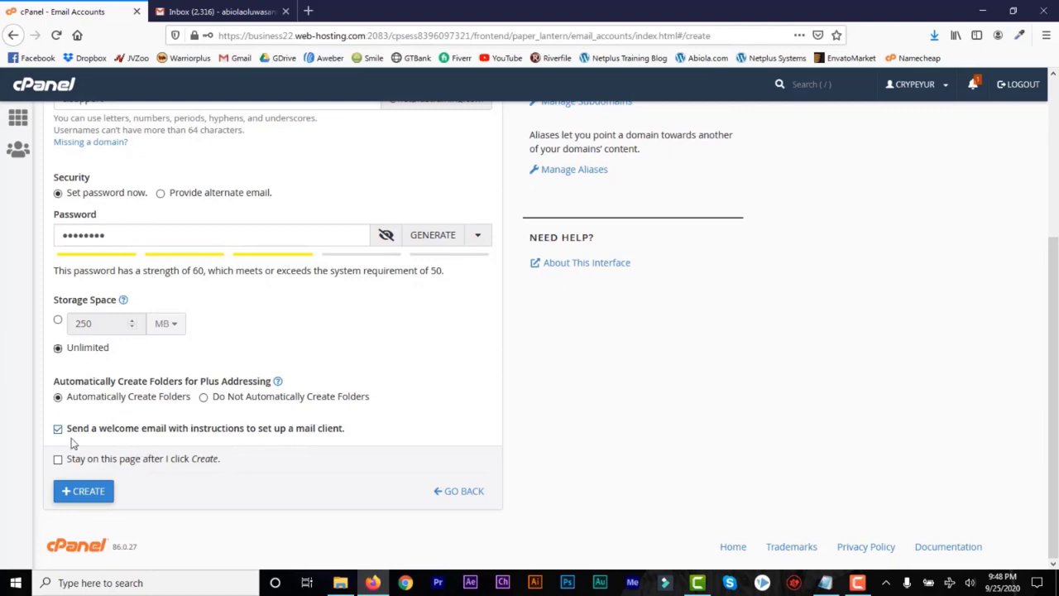
pyautogui.click(84, 491)
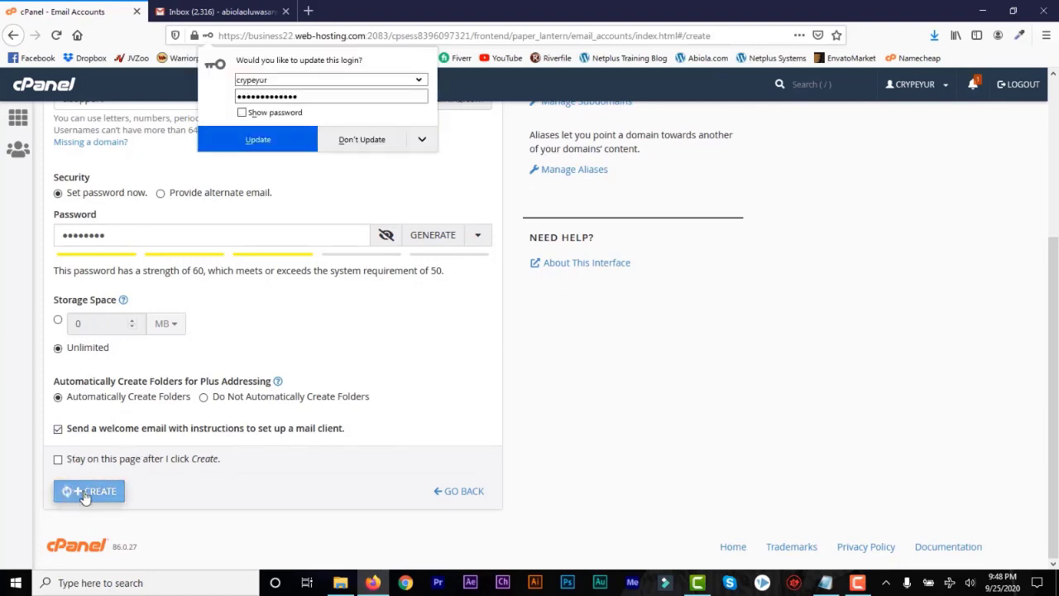
pyautogui.click(369, 143)
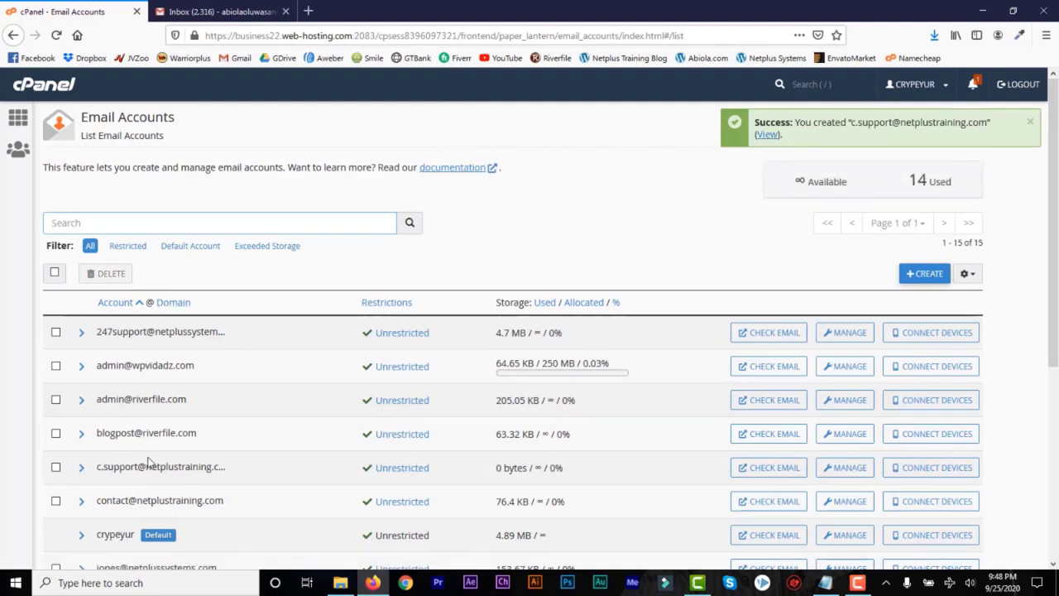
# Open the support mailbox in Roundcube and read the email configuration settings message.
pyautogui.click(769, 468)
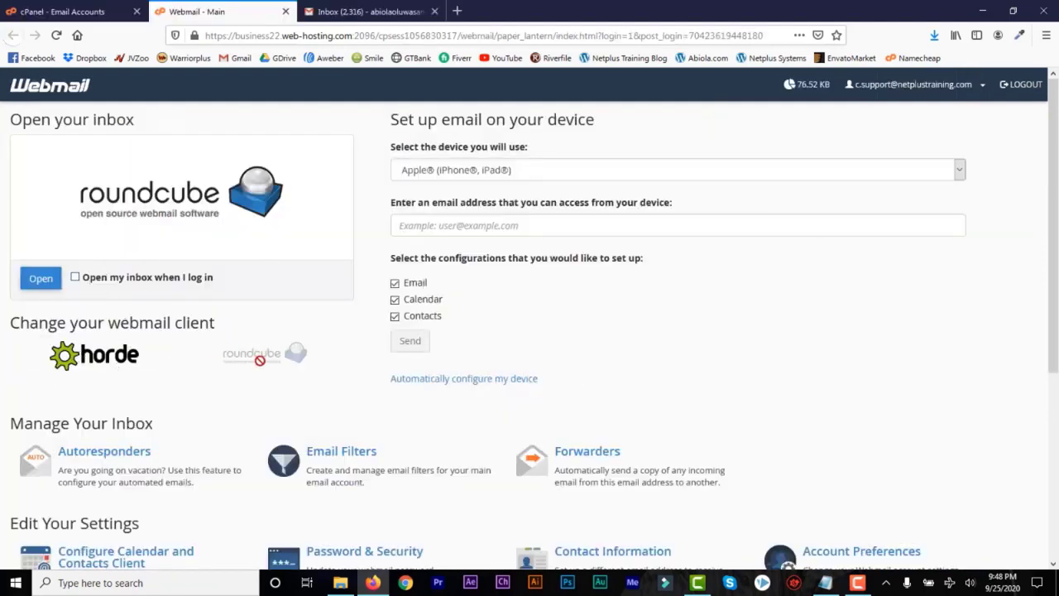
pyautogui.click(160, 196)
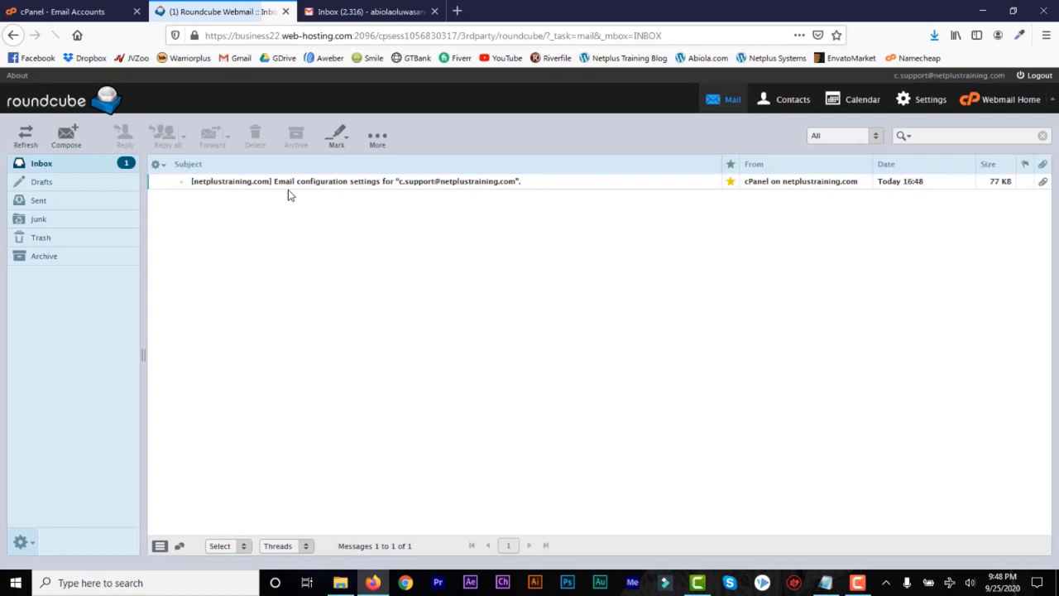
pyautogui.click(370, 186)
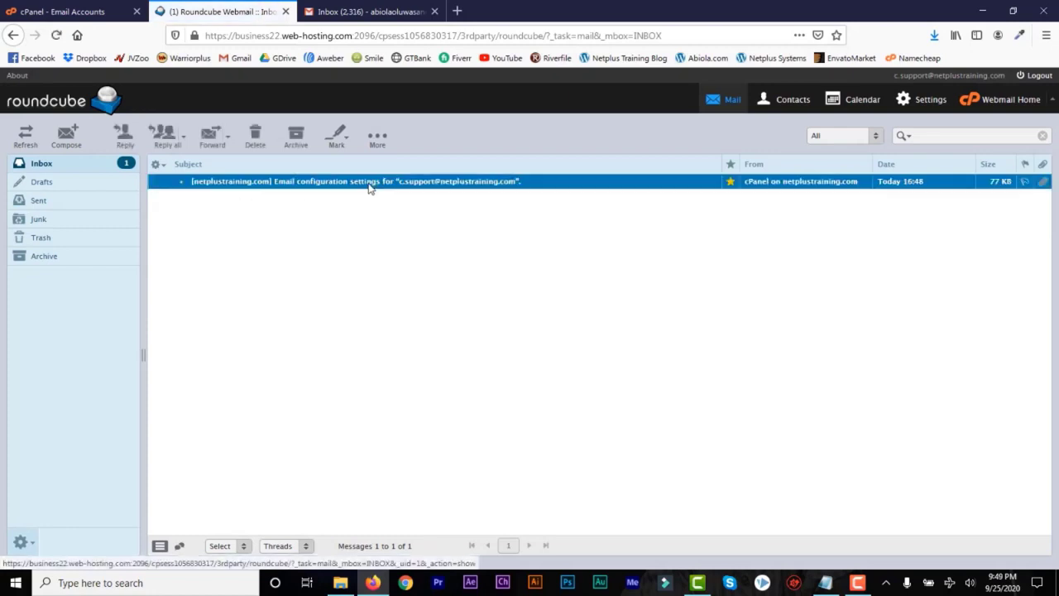
pyautogui.doubleClick(370, 186)
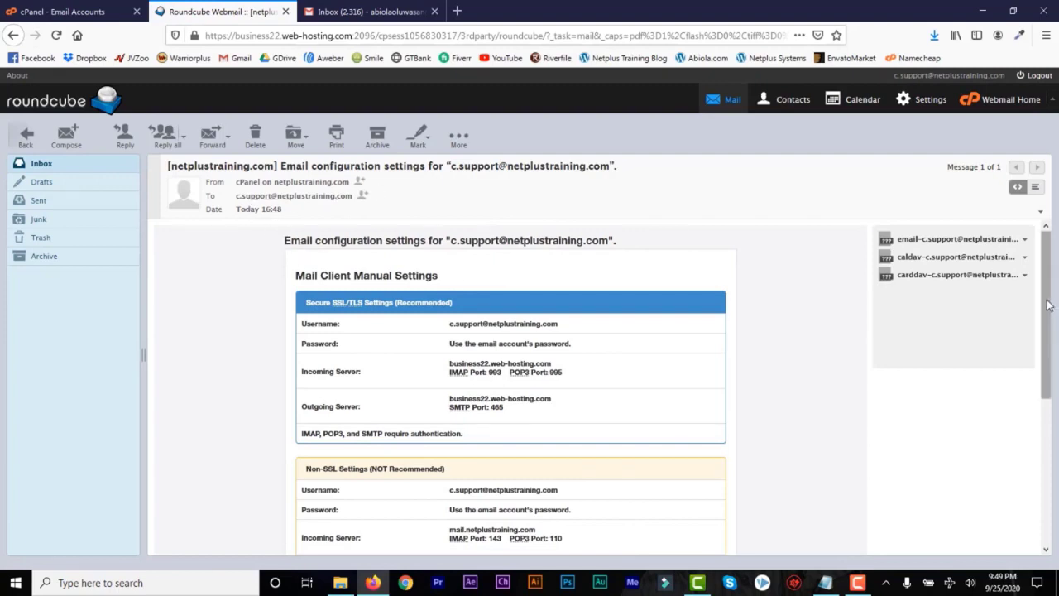
pyautogui.scroll(-5, 1047, 305)
pyautogui.scroll(5, 1047, 305)
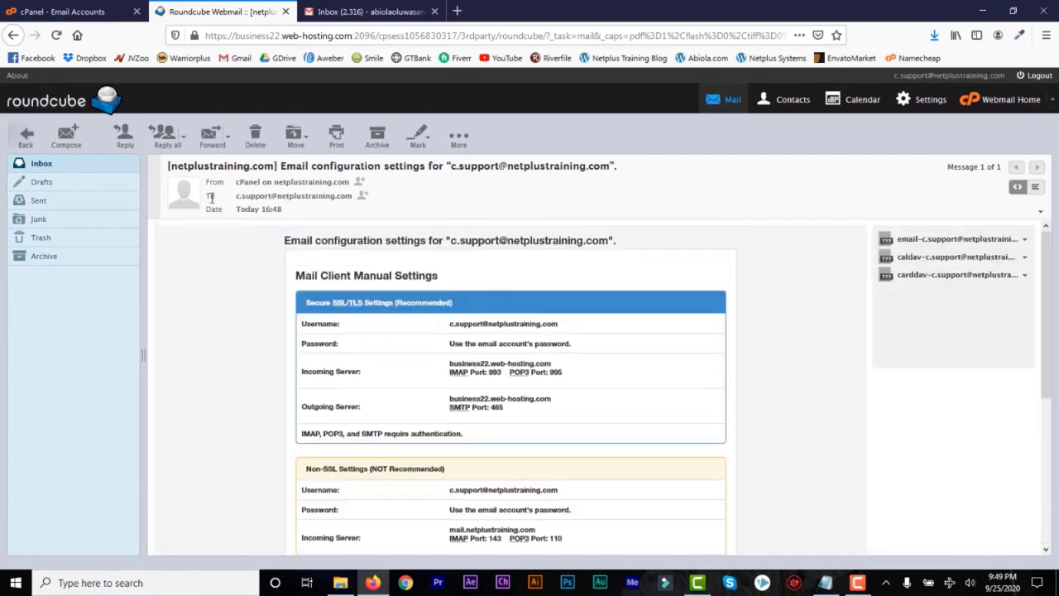
pyautogui.moveTo(611, 166); pyautogui.dragTo(450, 166)
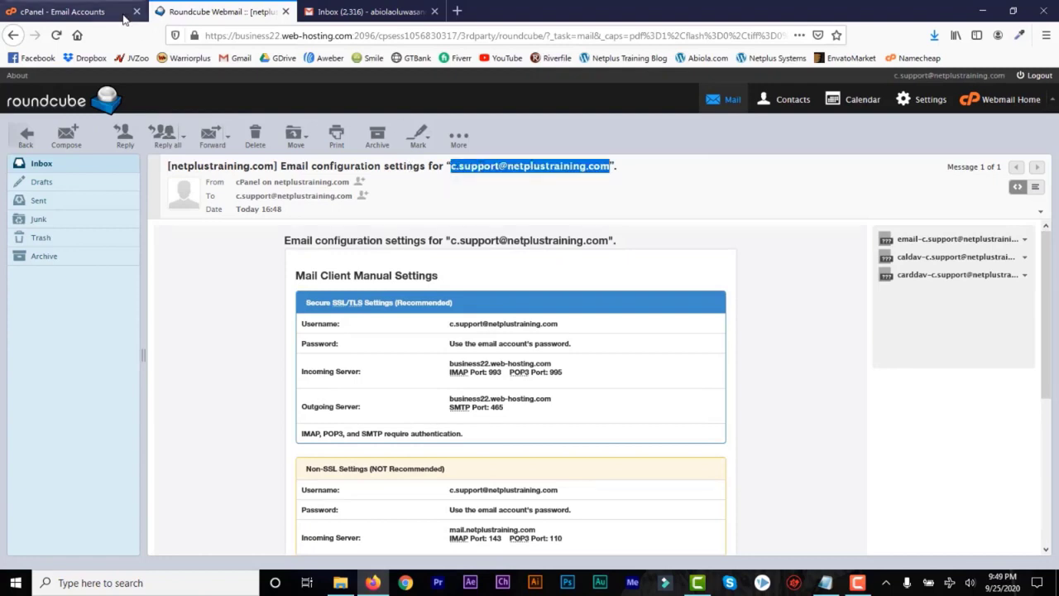
# Return to cPanel's account list, reopen the support webmail, then switch to the Gmail inbox.
pyautogui.click(122, 17)
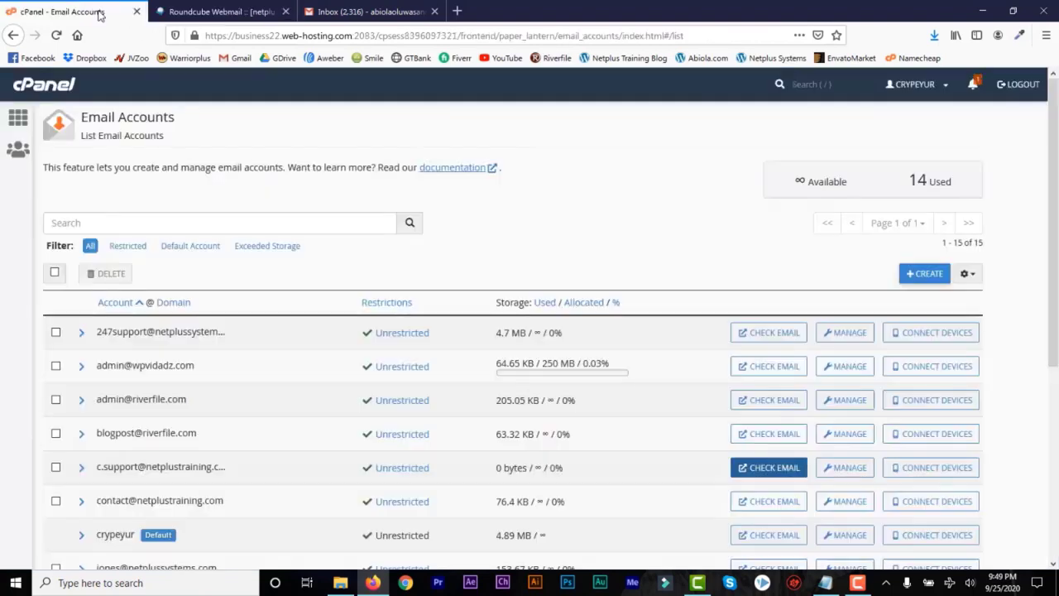
pyautogui.click(769, 469)
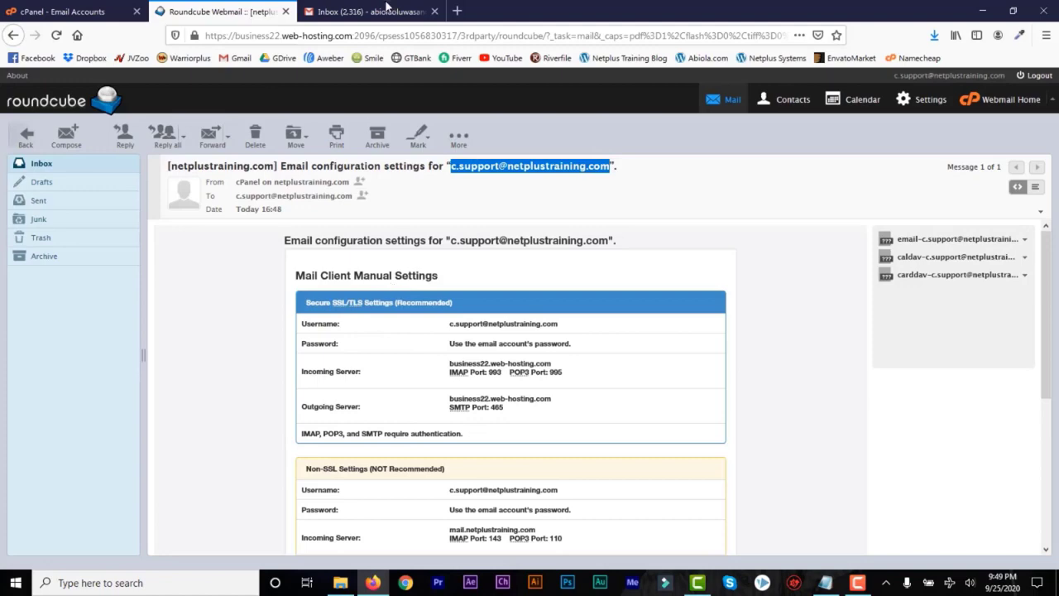
pyautogui.click(386, 6)
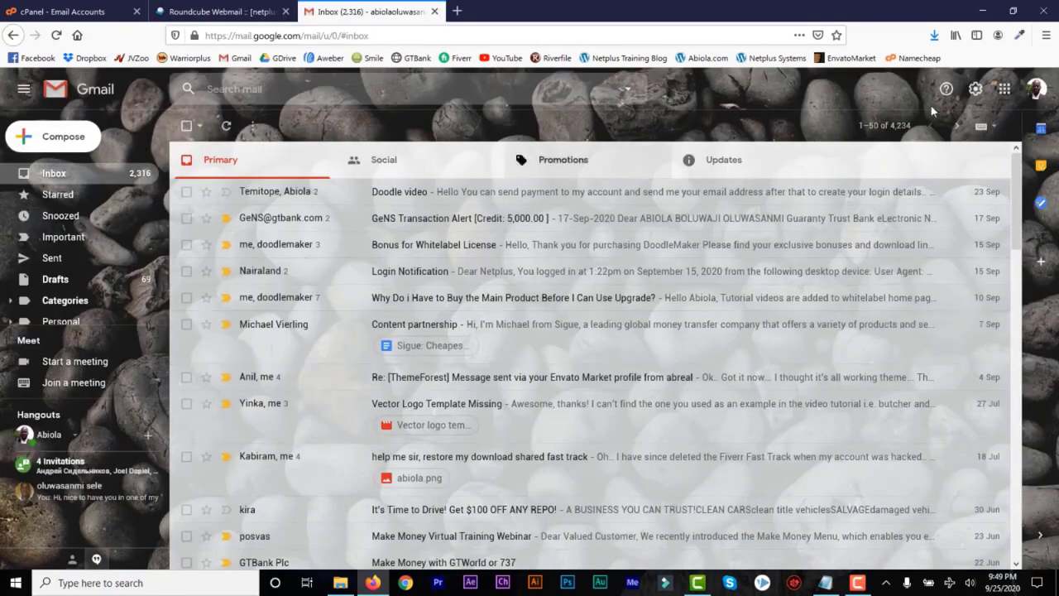
# Show Gmail's Accounts and Import settings and the Send mail as section.
pyautogui.click(976, 93)
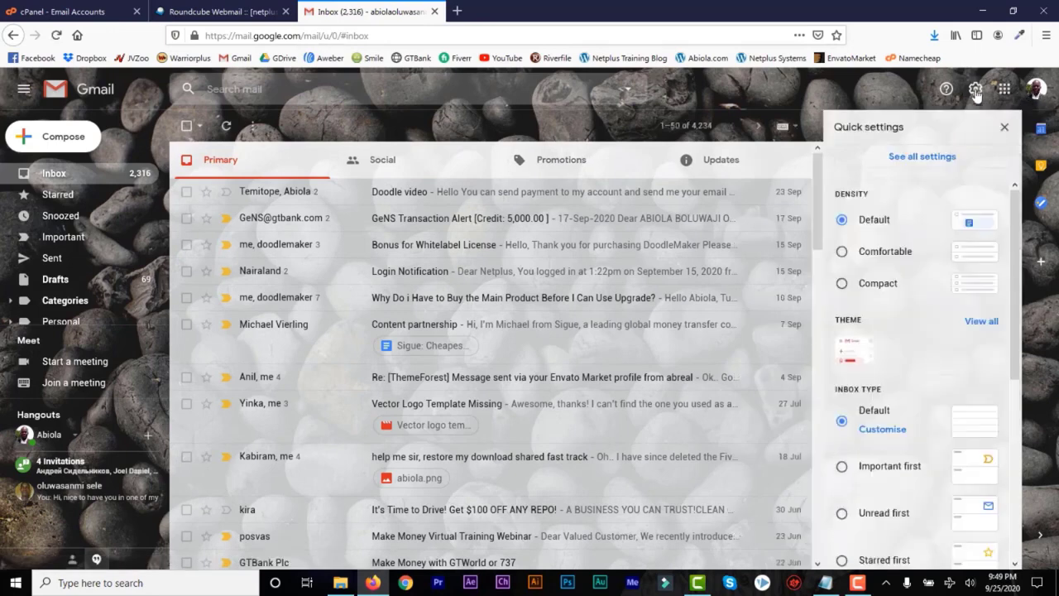
pyautogui.click(923, 157)
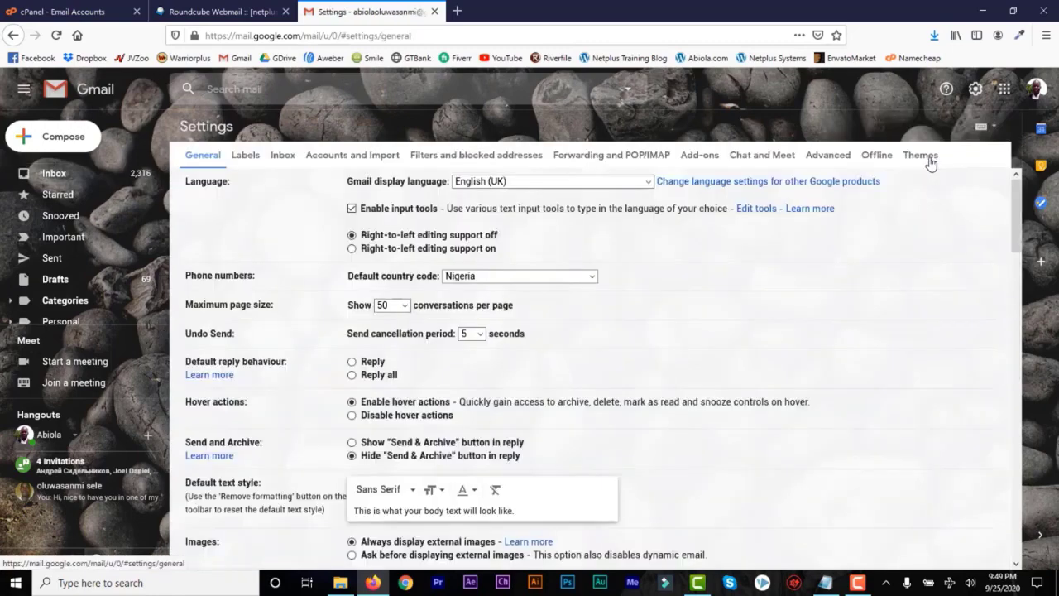
pyautogui.click(363, 157)
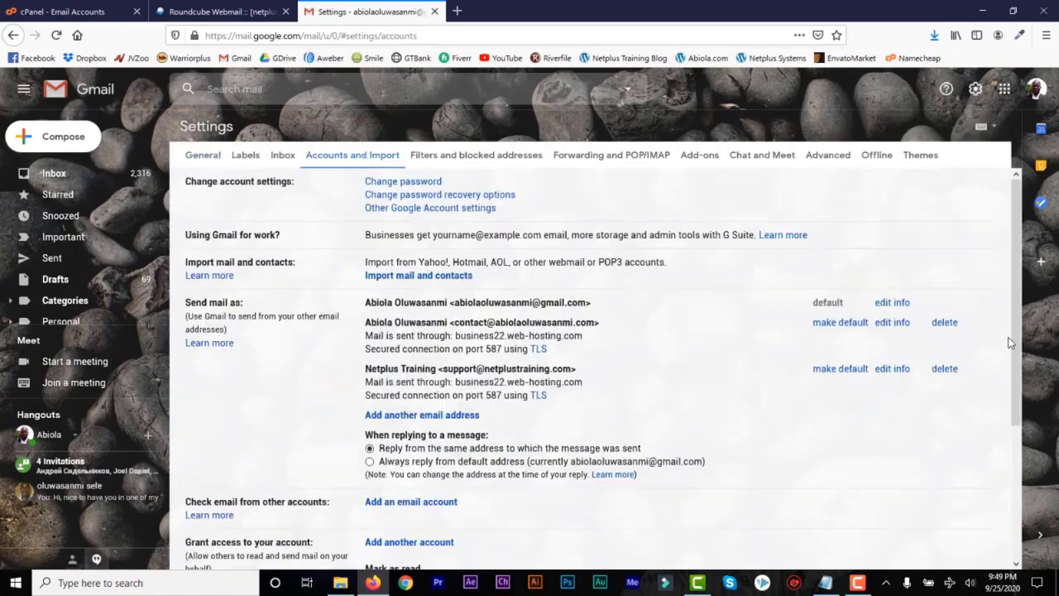
pyautogui.scroll(-3, 1017, 331)
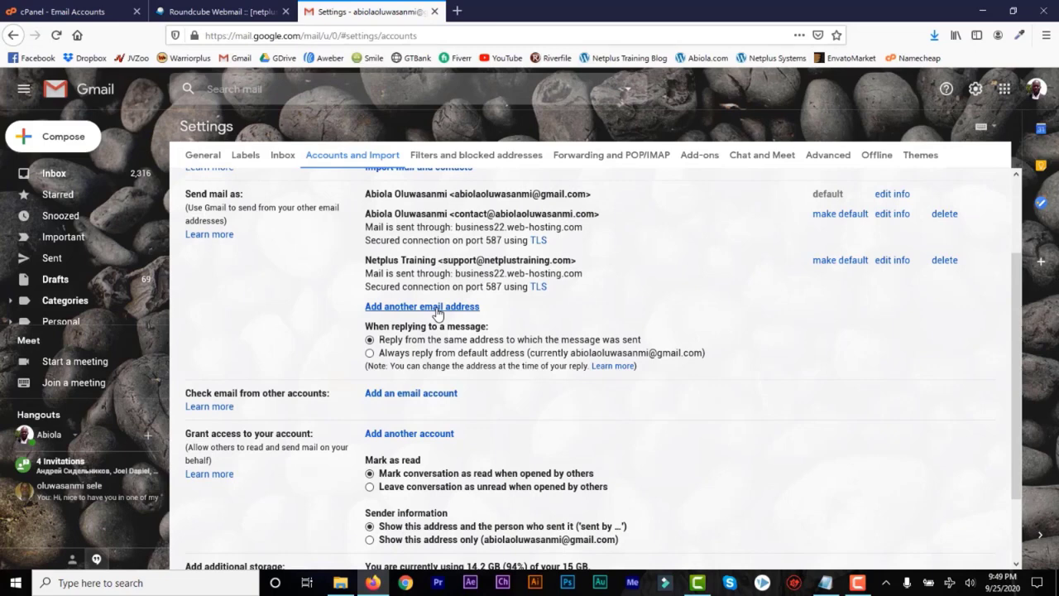
pyautogui.moveTo(240, 195); pyautogui.dragTo(183, 198)
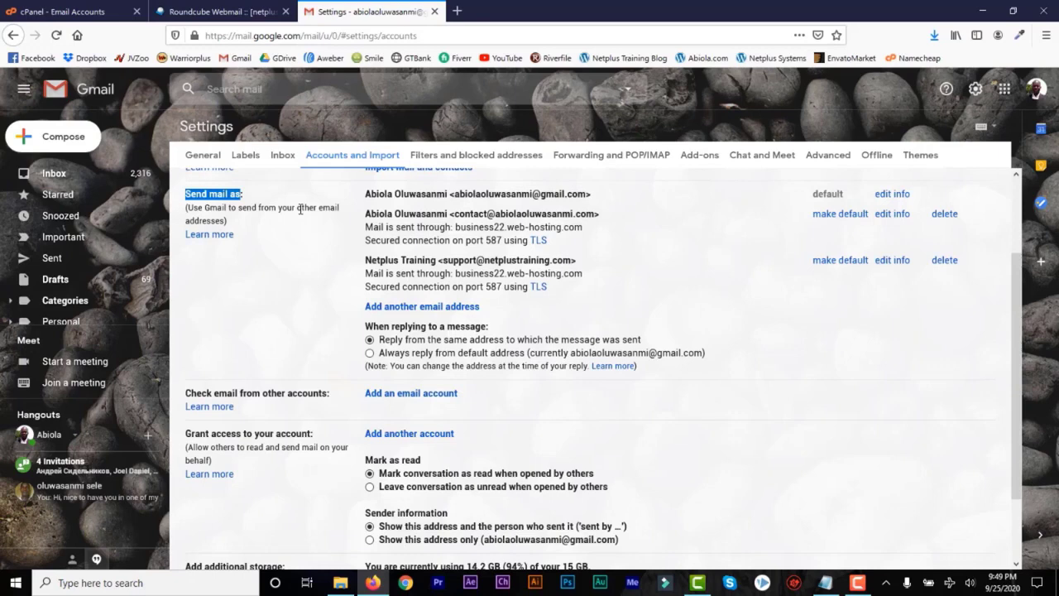
pyautogui.click(245, 222)
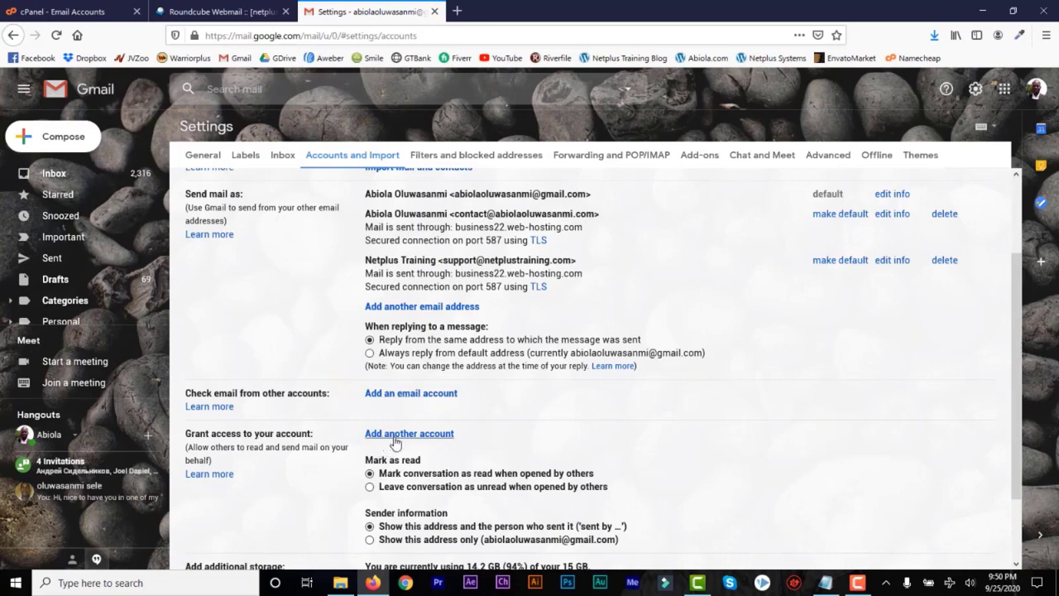
# Add a send-as address with name Netplus Training and the netplustraining.com support address, then continue.
pyautogui.click(422, 307)
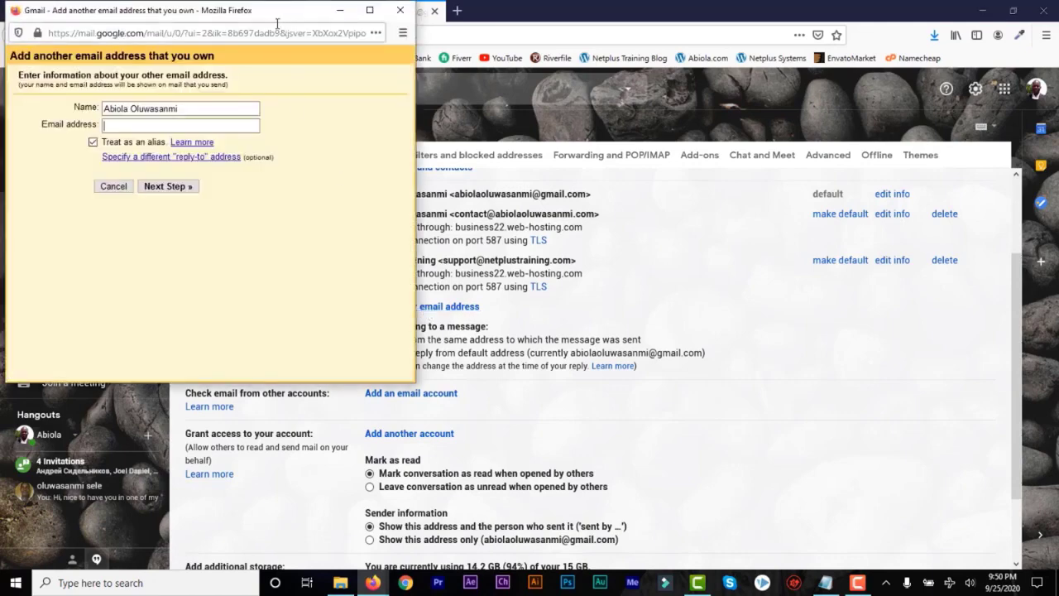
pyautogui.moveTo(276, 18); pyautogui.dragTo(564, 71)
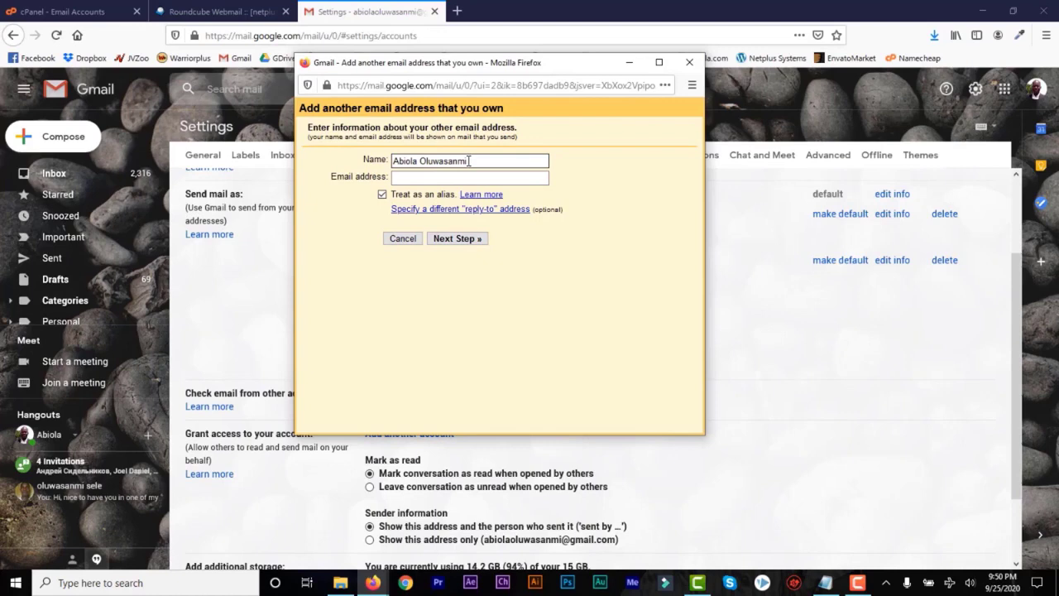
pyautogui.moveTo(468, 160); pyautogui.dragTo(374, 160)
pyautogui.write('N')
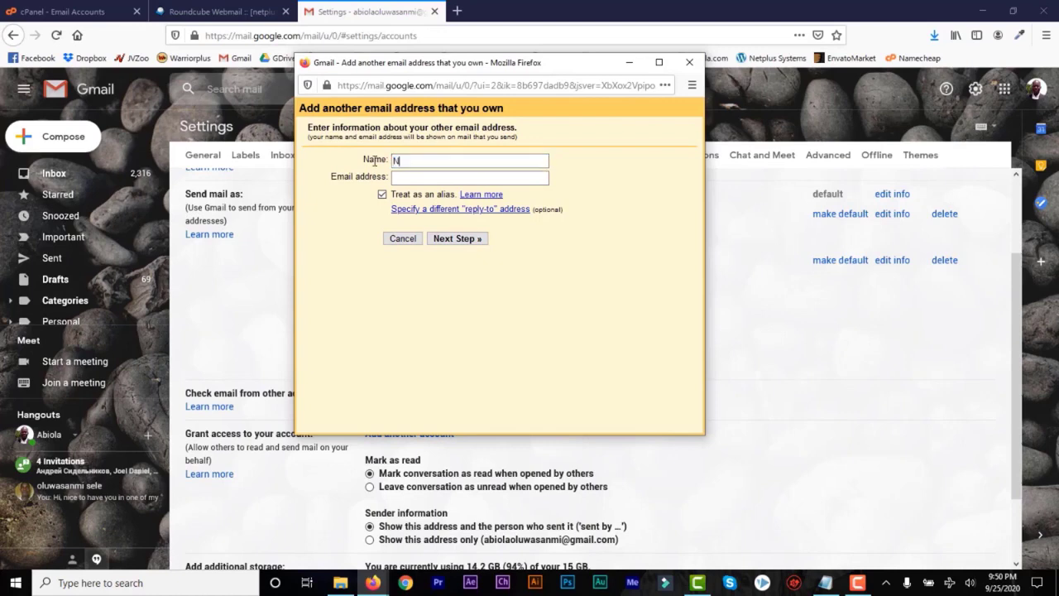
pyautogui.write('etplus ')
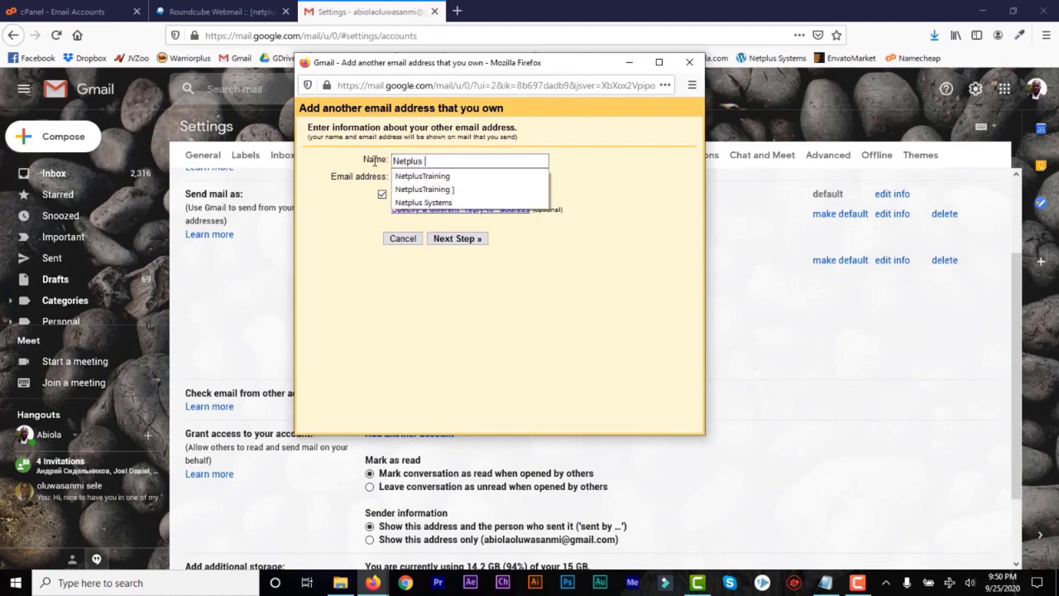
pyautogui.write('Training')
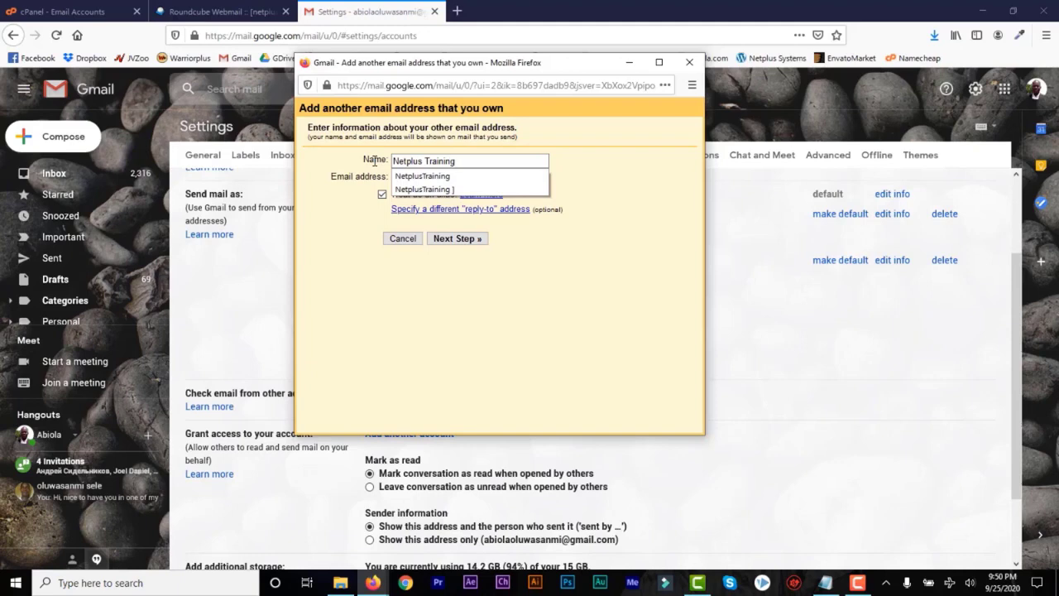
pyautogui.click(626, 197)
pyautogui.click(403, 181)
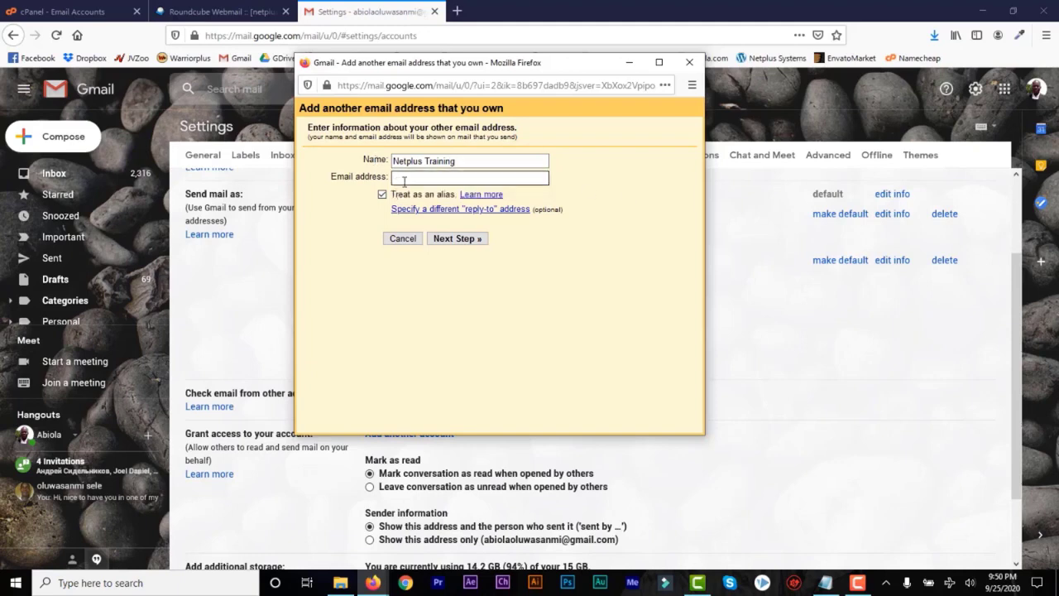
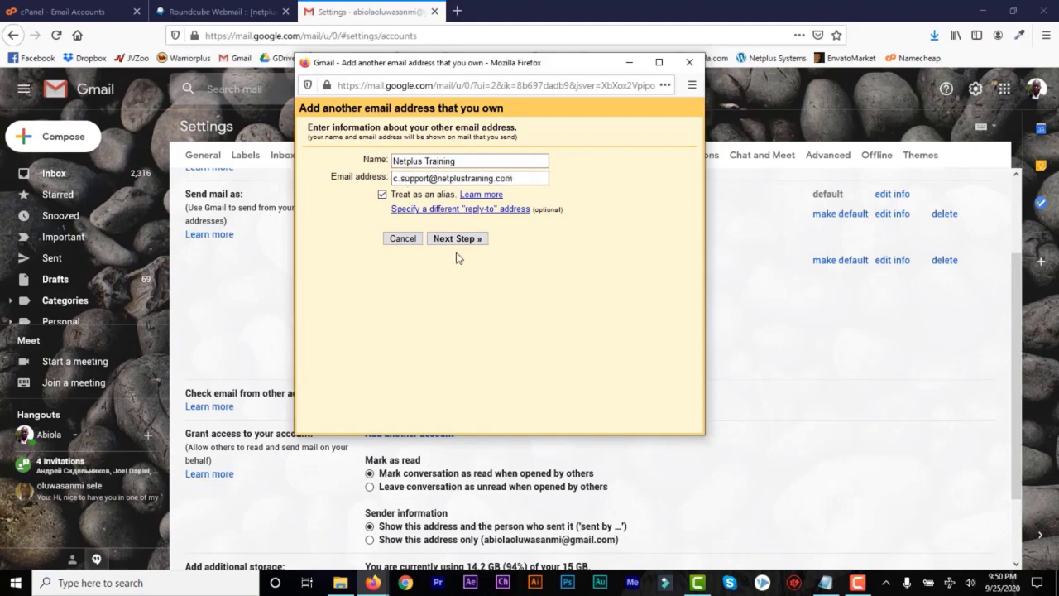
pyautogui.click(459, 239)
# Set the SMTP server to business22.web-hosting.com, copied from cPanel's address bar.
pyautogui.write('@')
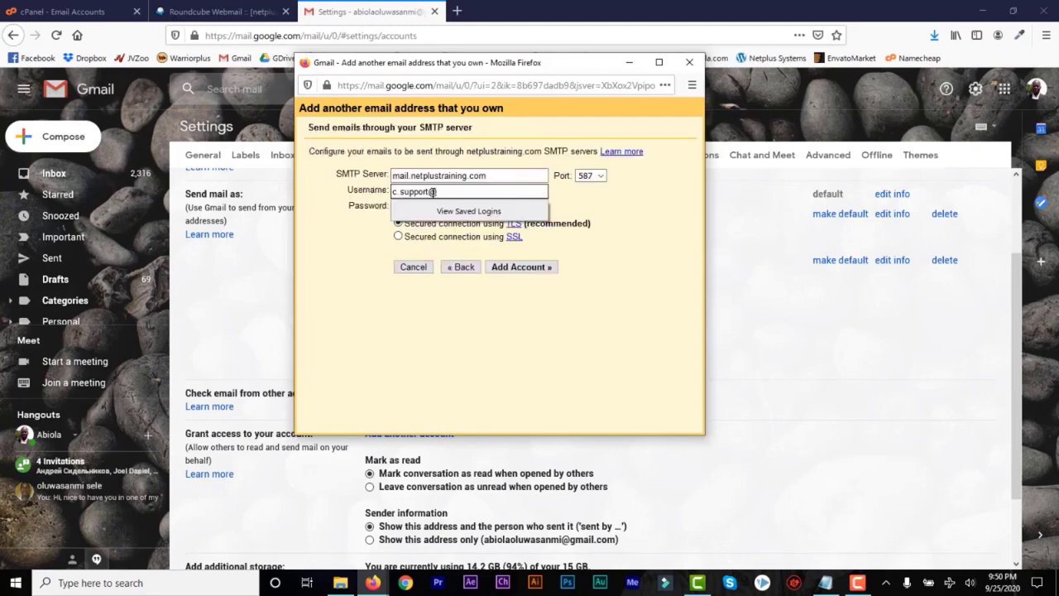
pyautogui.write('netplustraining.com')
pyautogui.click(484, 176)
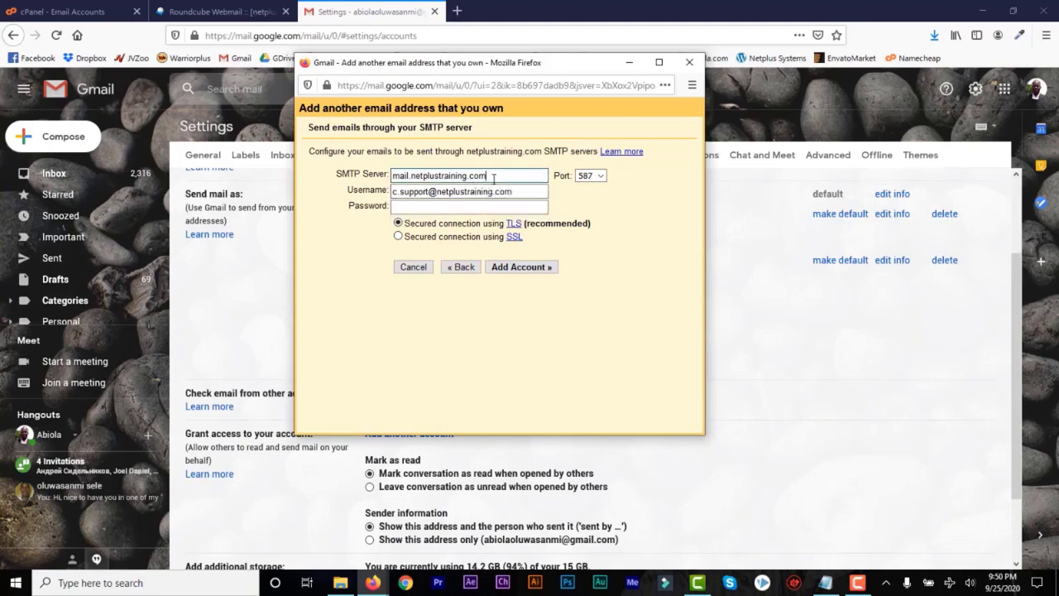
pyautogui.click(107, 10)
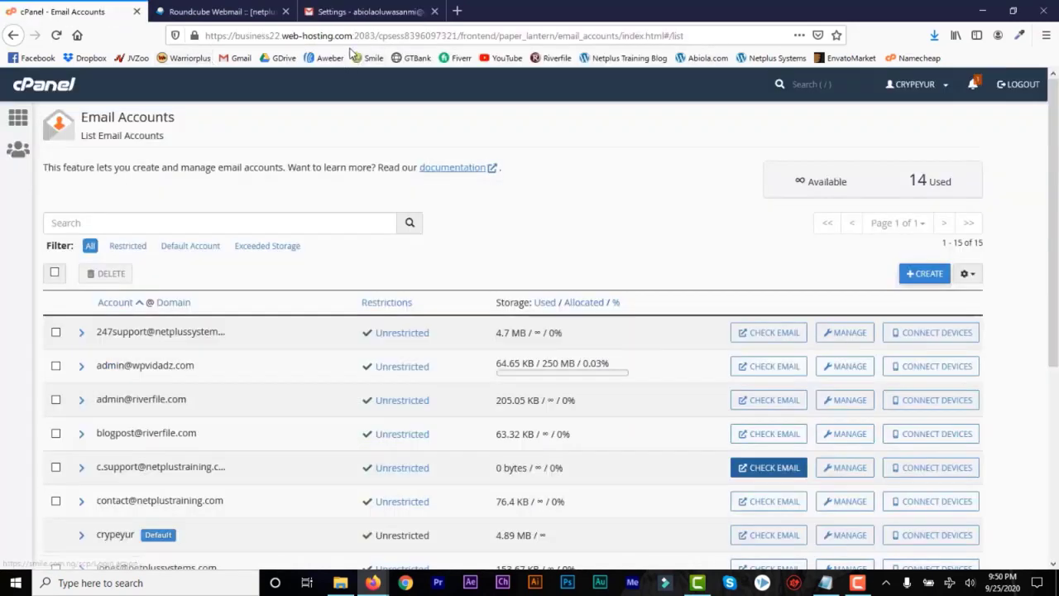
pyautogui.moveTo(353, 36); pyautogui.dragTo(235, 36)
pyautogui.hotkey('ctrl', 'c')
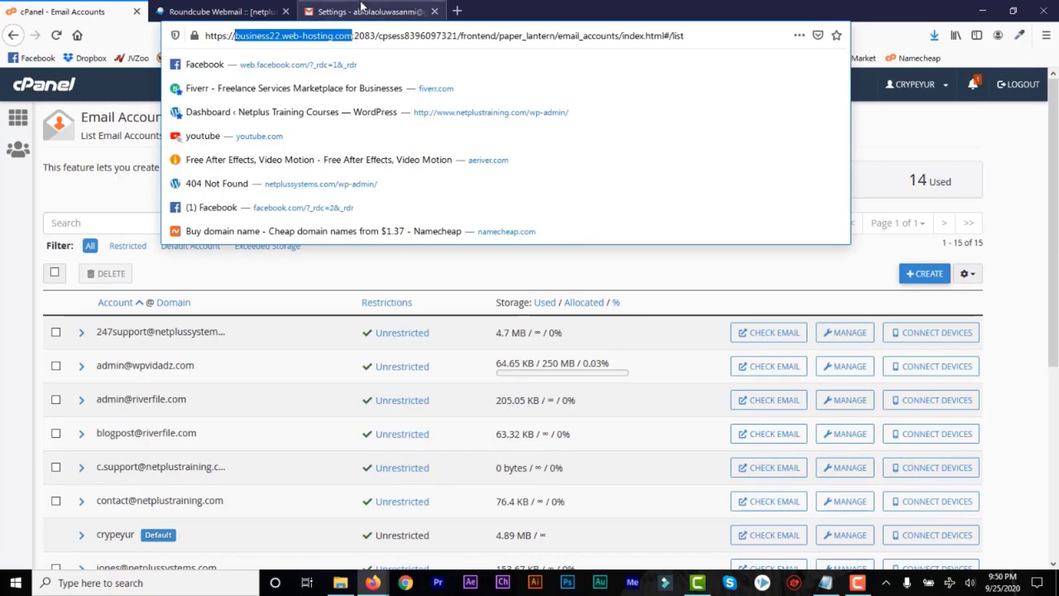
pyautogui.click(355, 12)
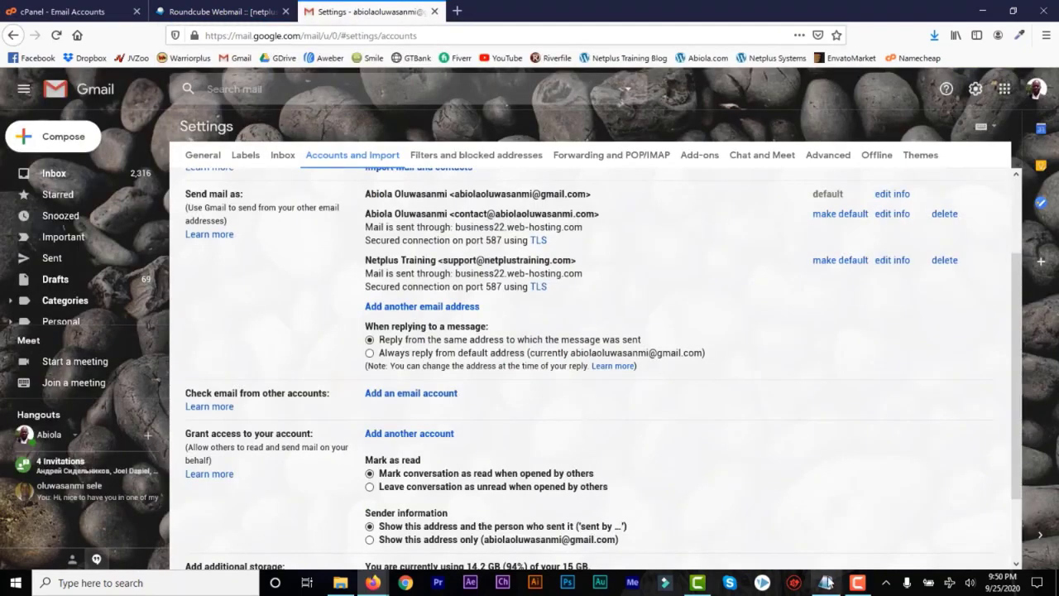
pyautogui.moveTo(372, 583)
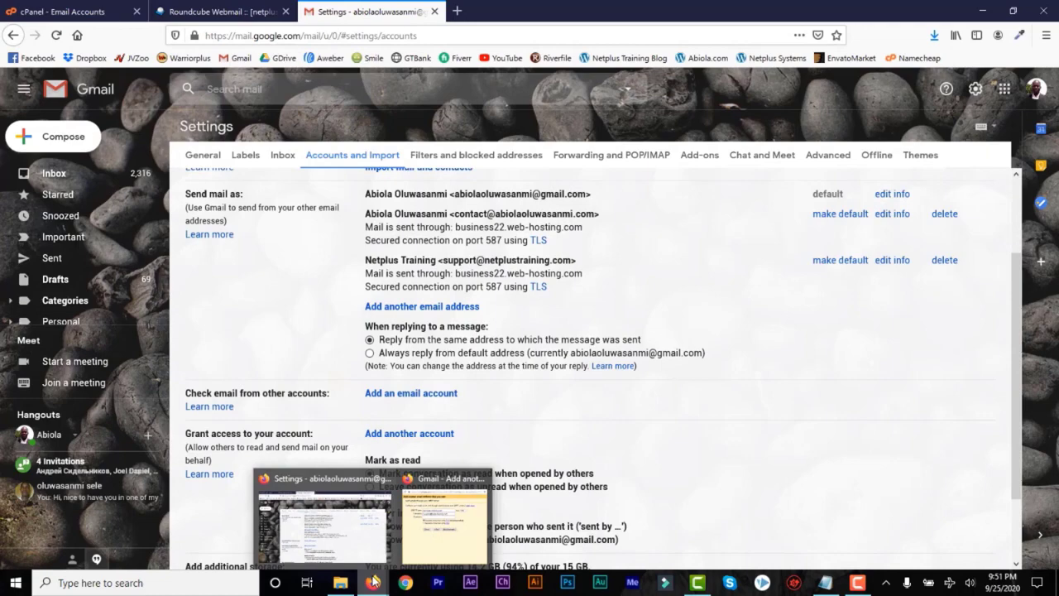
pyautogui.click(441, 544)
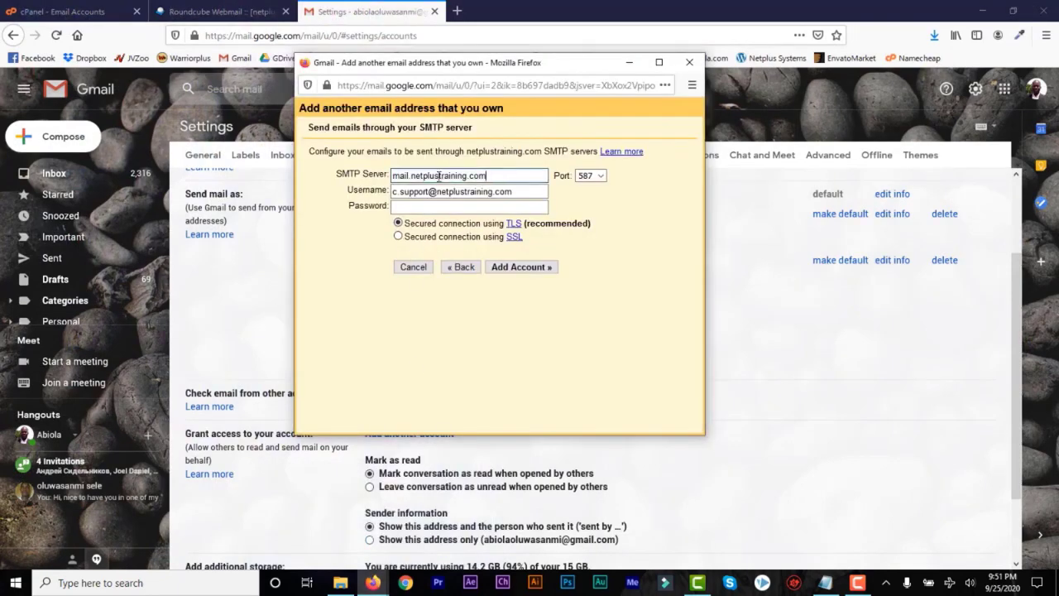
pyautogui.moveTo(486, 175); pyautogui.dragTo(381, 174)
pyautogui.hotkey('ctrl', 'v')
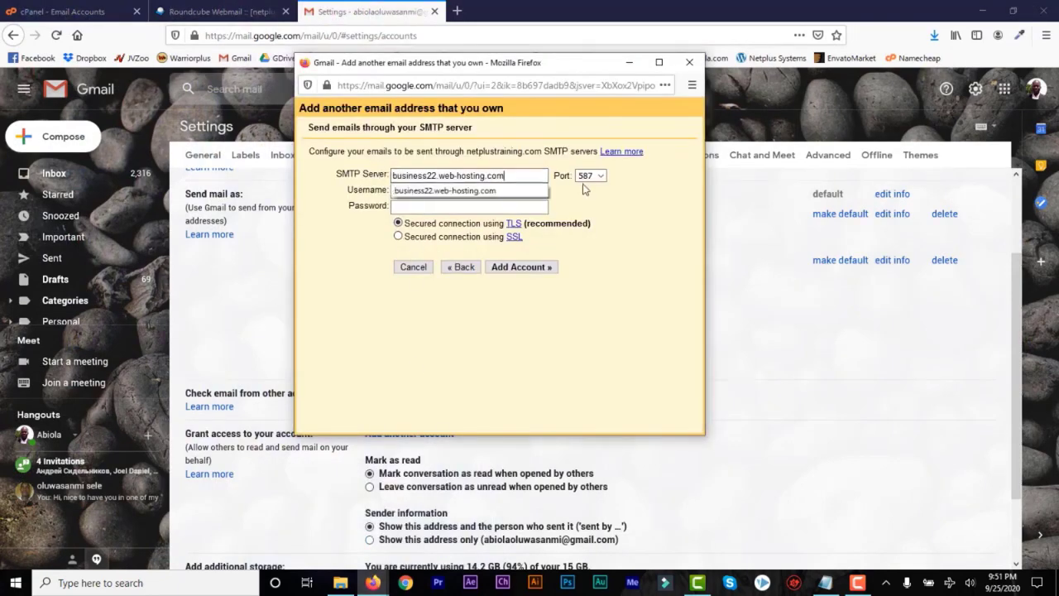
# Enter the mailbox password and add the account, declining the browser's save-login prompt.
pyautogui.click(495, 205)
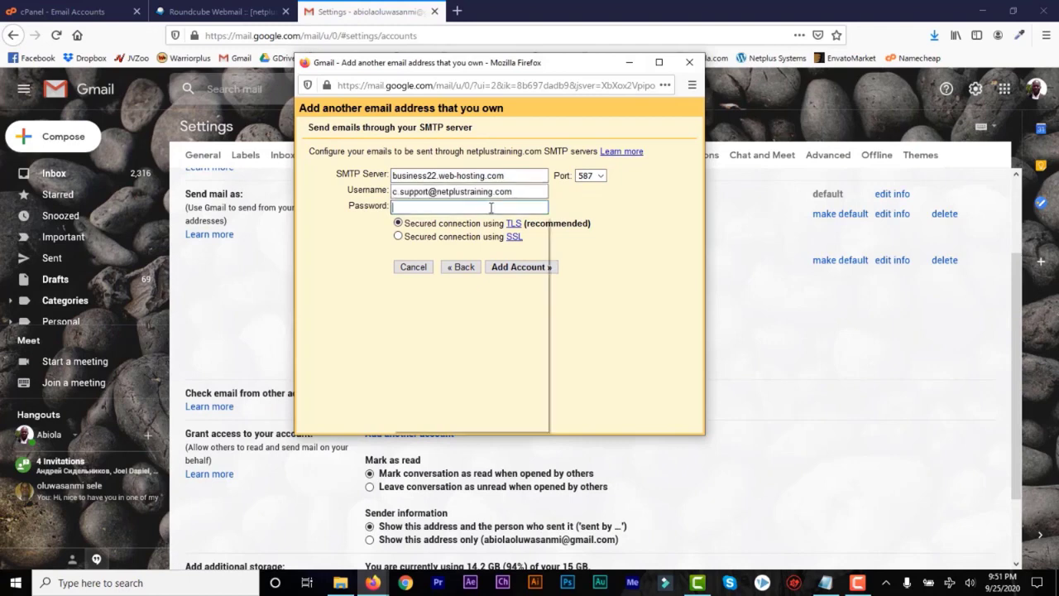
pyautogui.write('a')
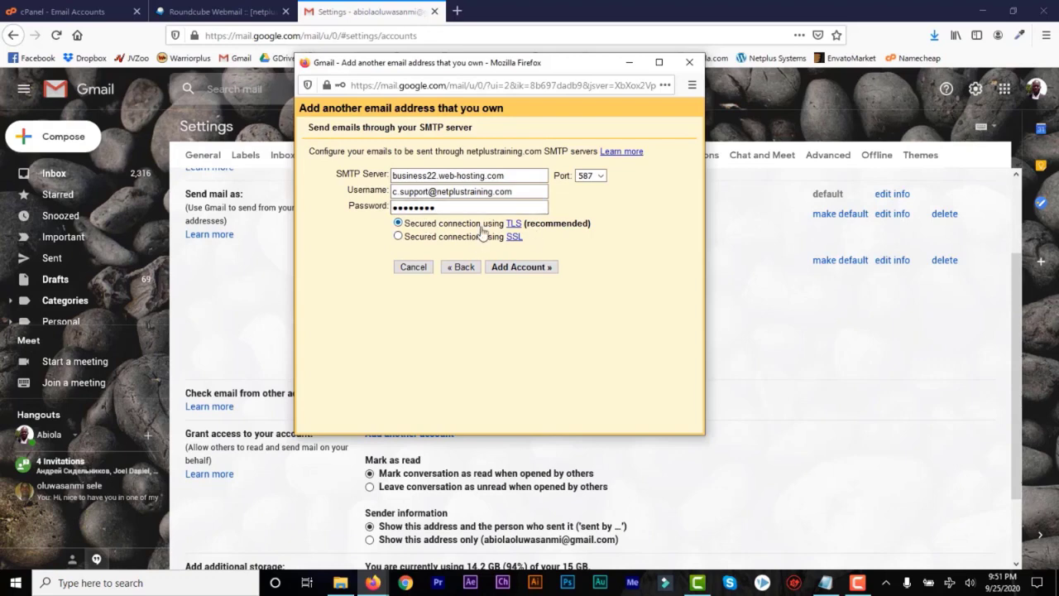
pyautogui.click(516, 269)
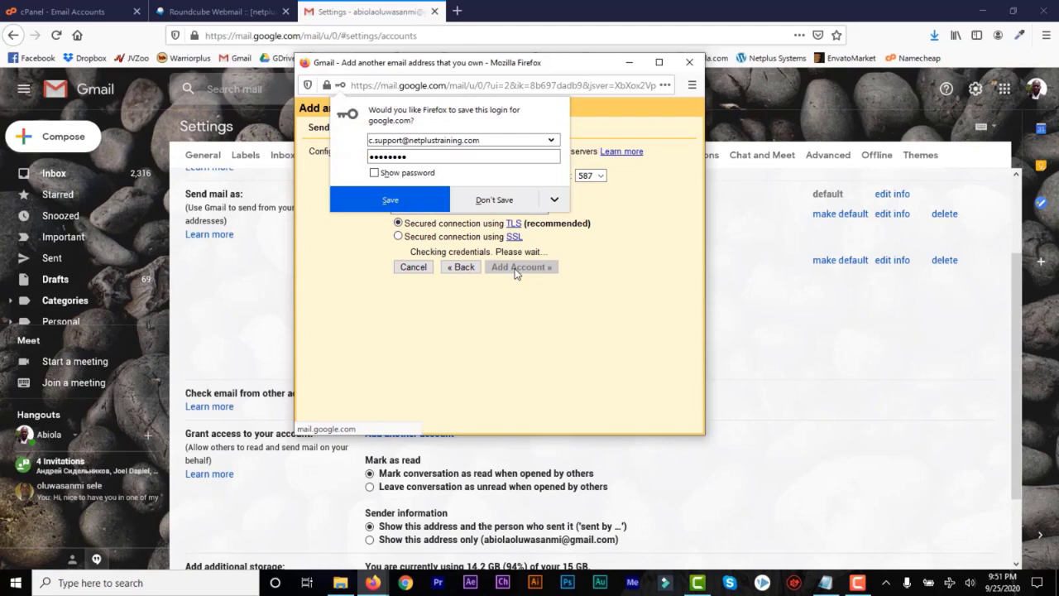
pyautogui.click(496, 200)
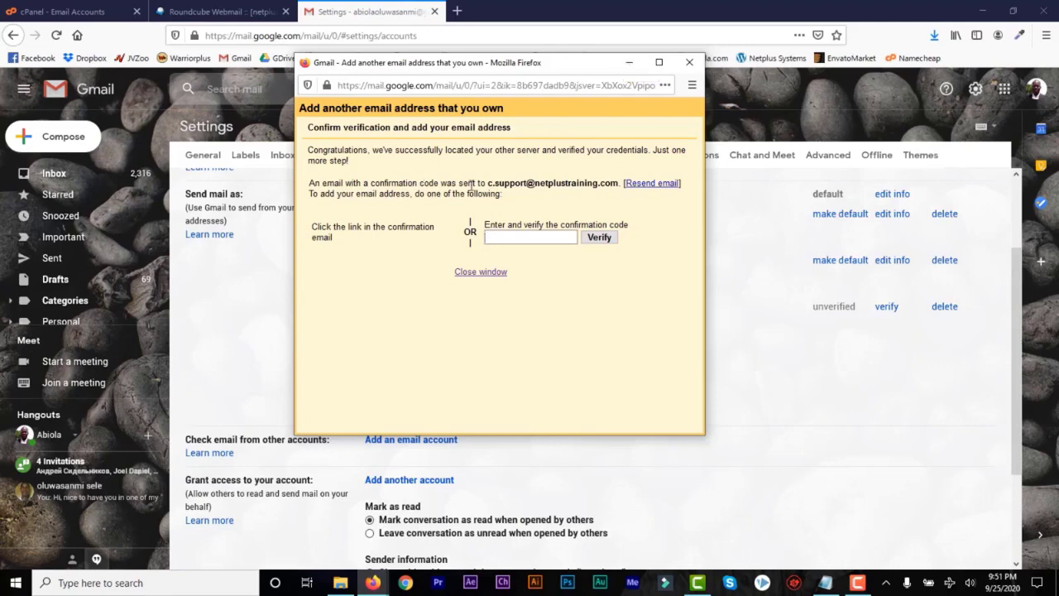
pyautogui.moveTo(487, 183); pyautogui.dragTo(614, 184)
pyautogui.click(615, 184)
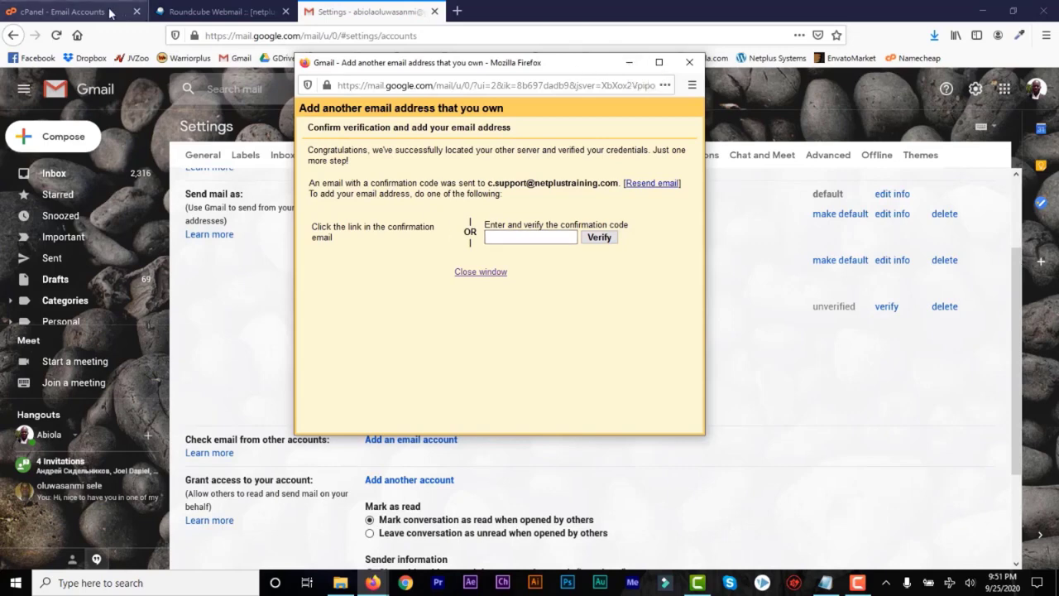
# Open Gmail's Send Mail as confirmation message in the support mailbox's Roundcube inbox.
pyautogui.click(83, 15)
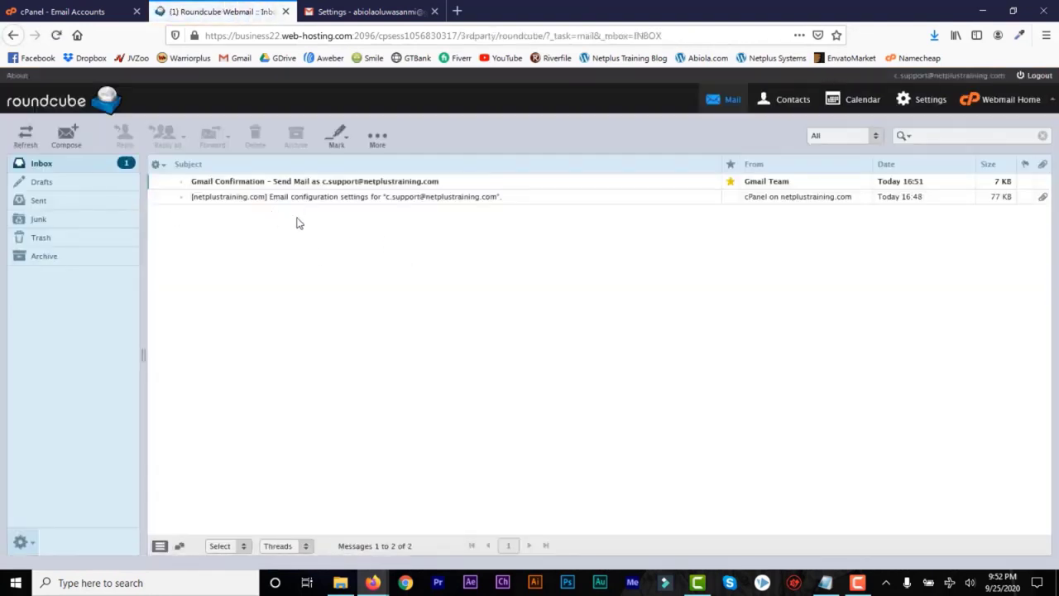
pyautogui.doubleClick(352, 186)
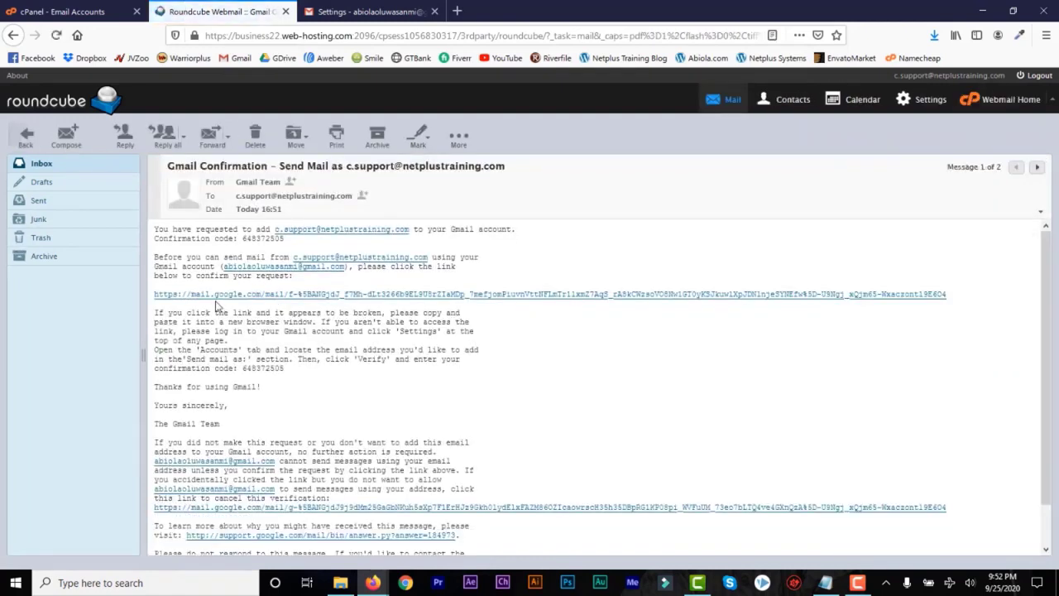
# Confirm sending as the support address via the email's link, and close the old settings tab.
pyautogui.click(281, 296)
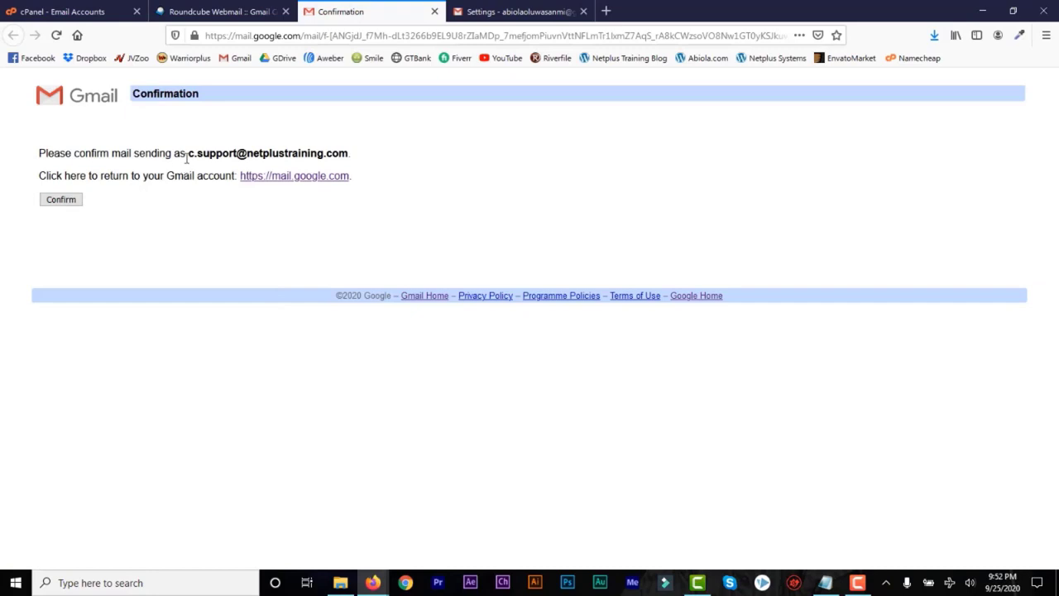
pyautogui.click(63, 199)
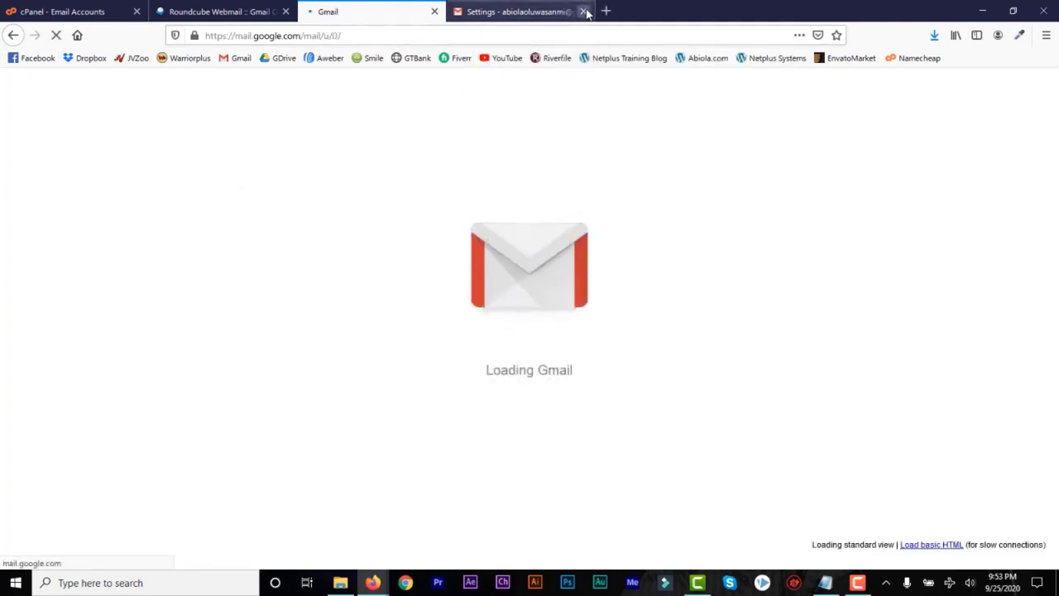
pyautogui.click(583, 11)
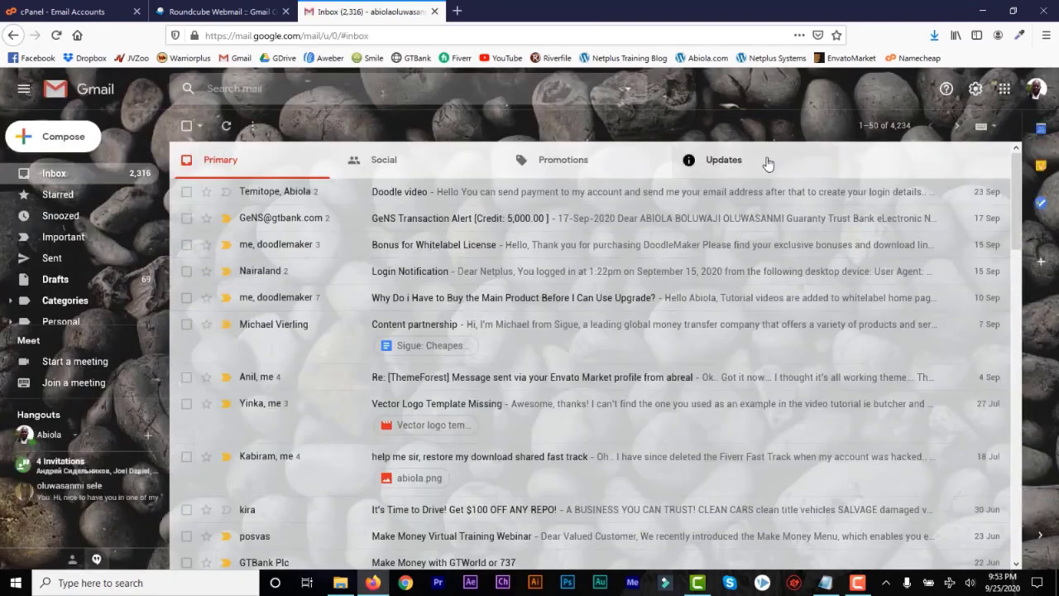
# Check Accounts and Import lists the Netplus Training address via business22.web-hosting.com, port 587.
pyautogui.click(975, 90)
pyautogui.click(923, 159)
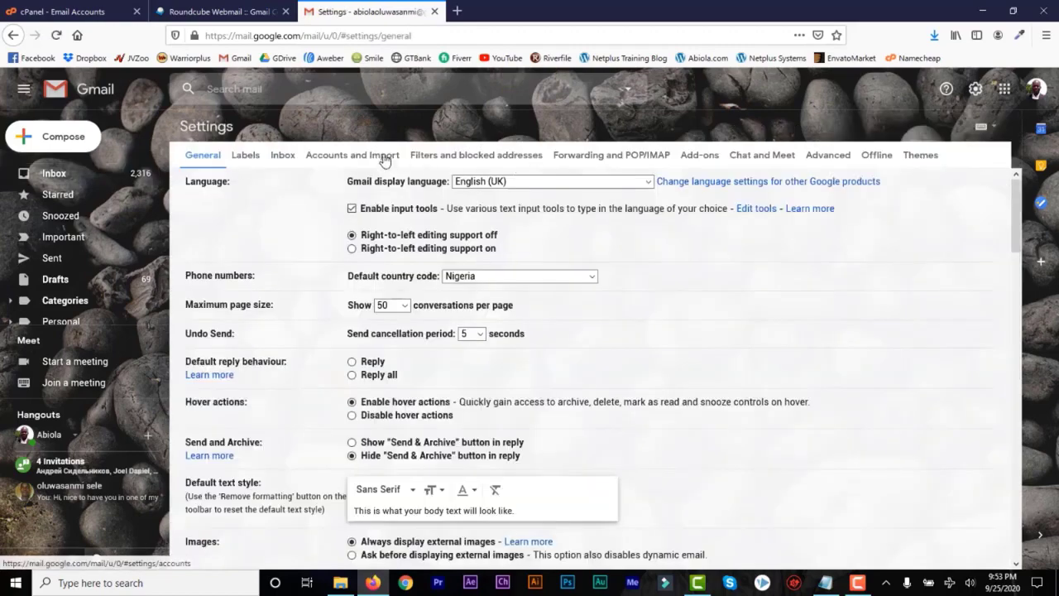
pyautogui.click(384, 157)
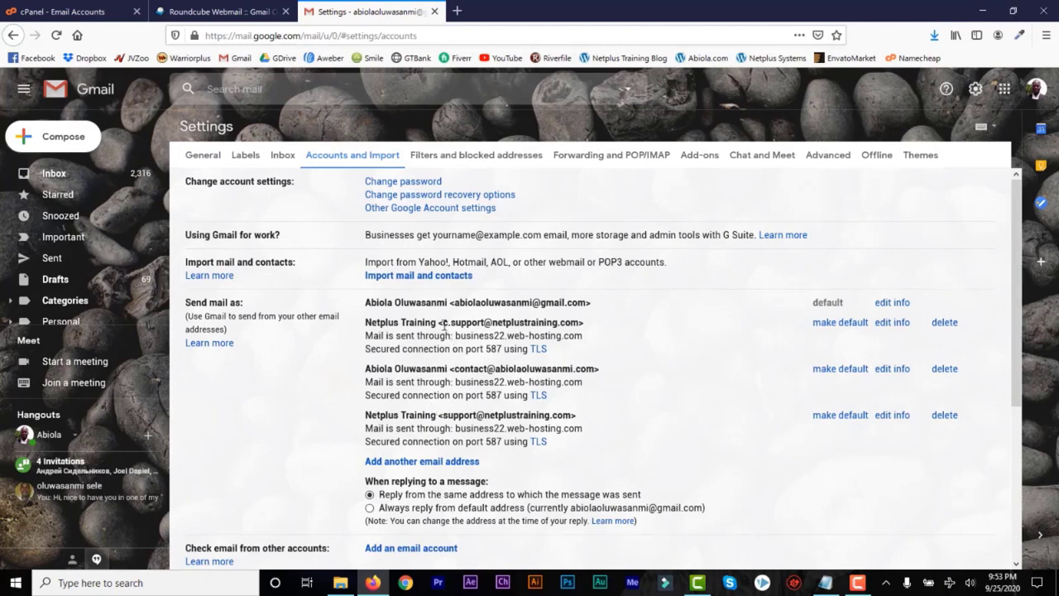
pyautogui.moveTo(444, 324); pyautogui.dragTo(581, 322)
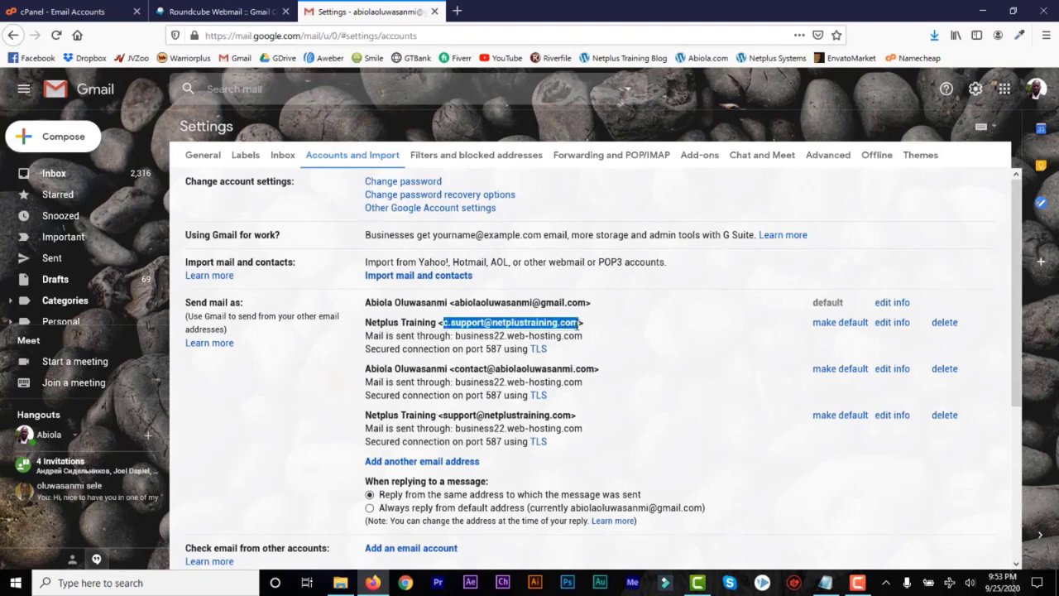
pyautogui.click(510, 326)
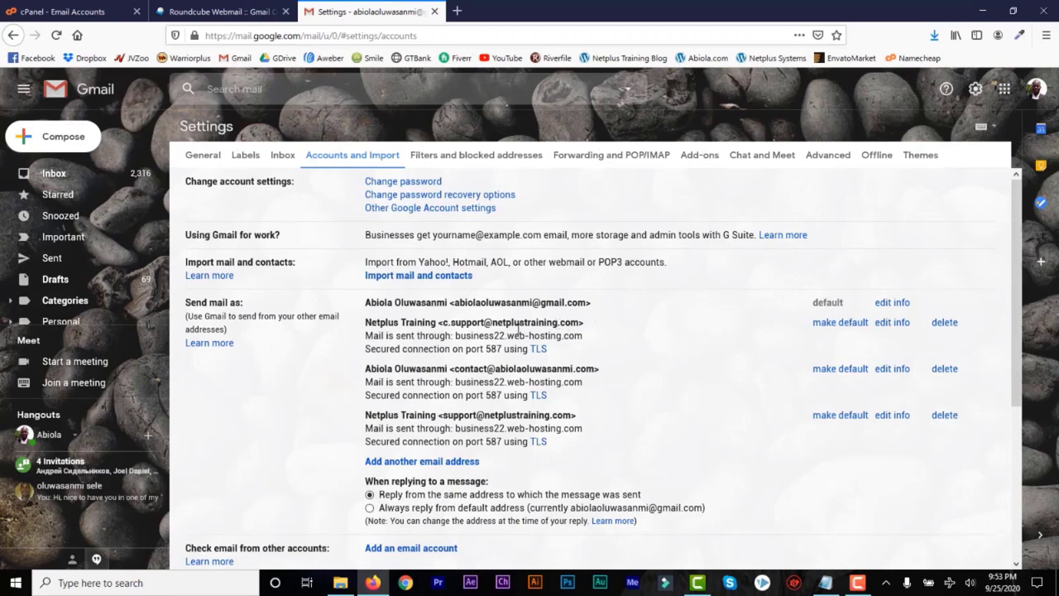
# Go from cPanel's home page to the email Forwarders page.
pyautogui.click(60, 8)
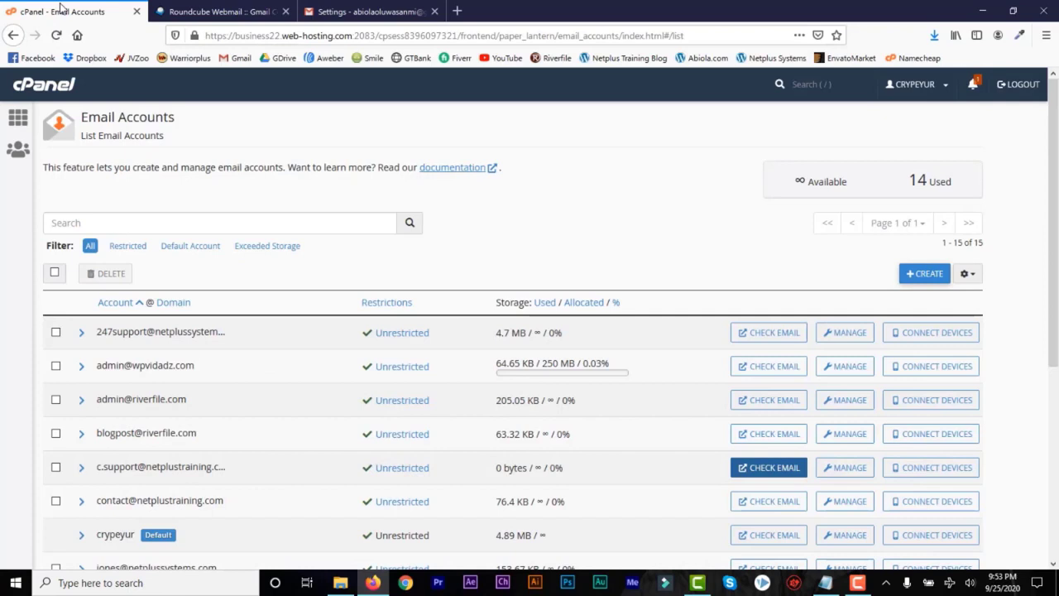
pyautogui.click(37, 93)
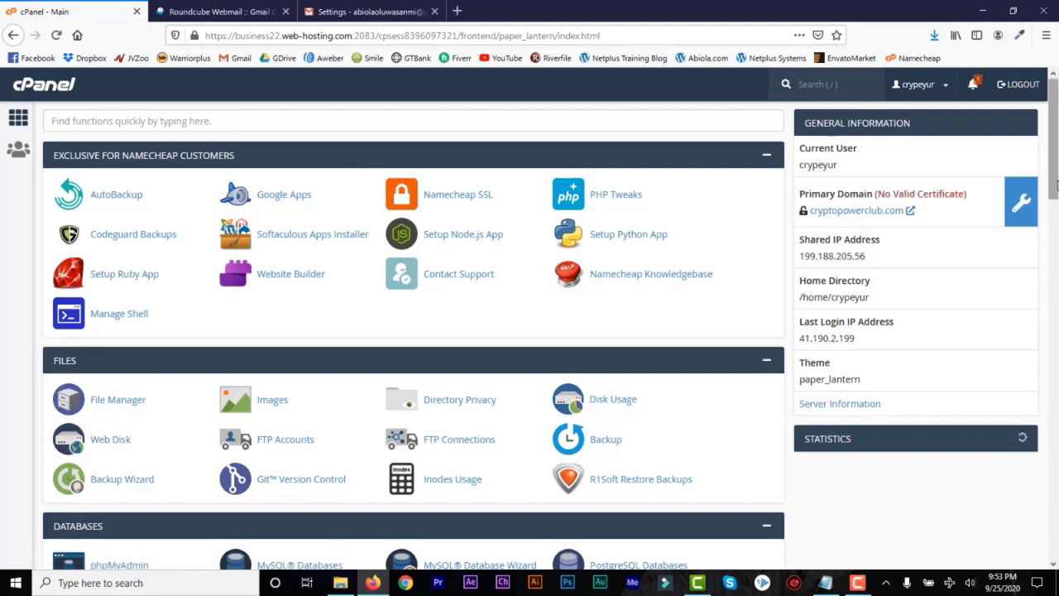
pyautogui.scroll(-5, 1055, 267)
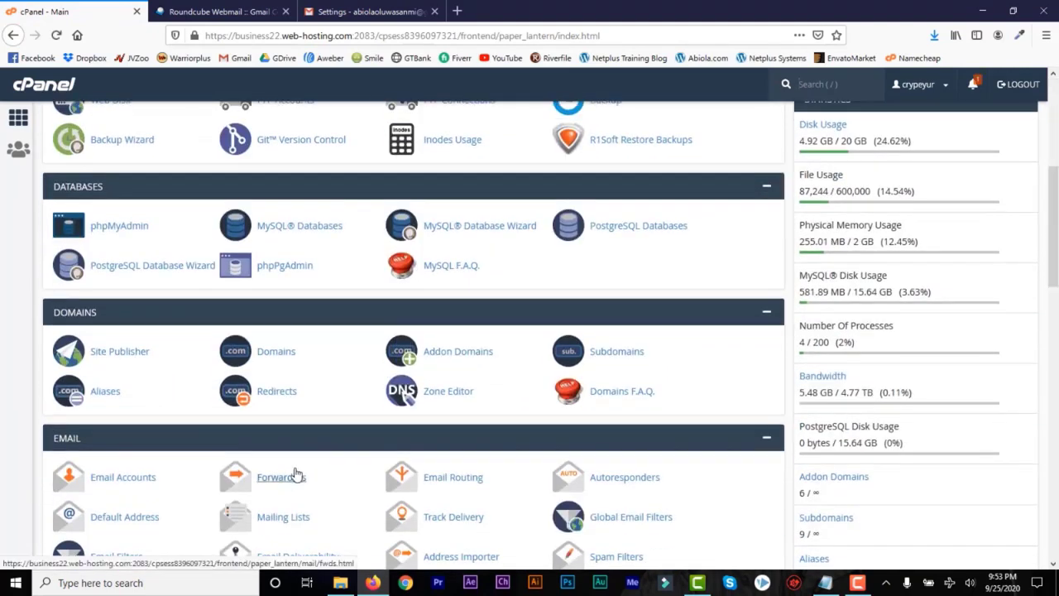
pyautogui.click(283, 485)
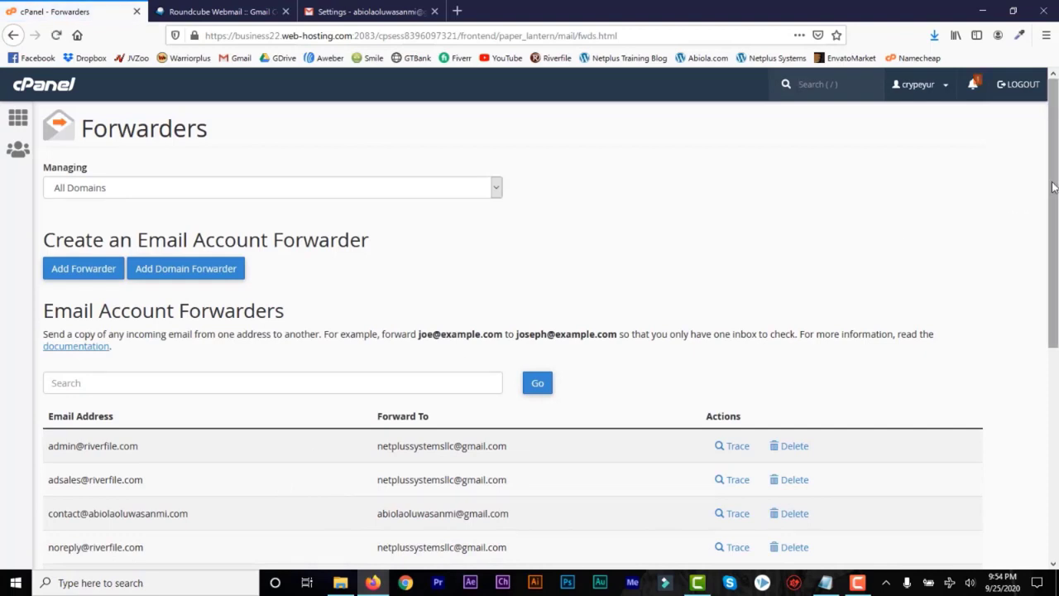
pyautogui.scroll(-1, 1028, 199)
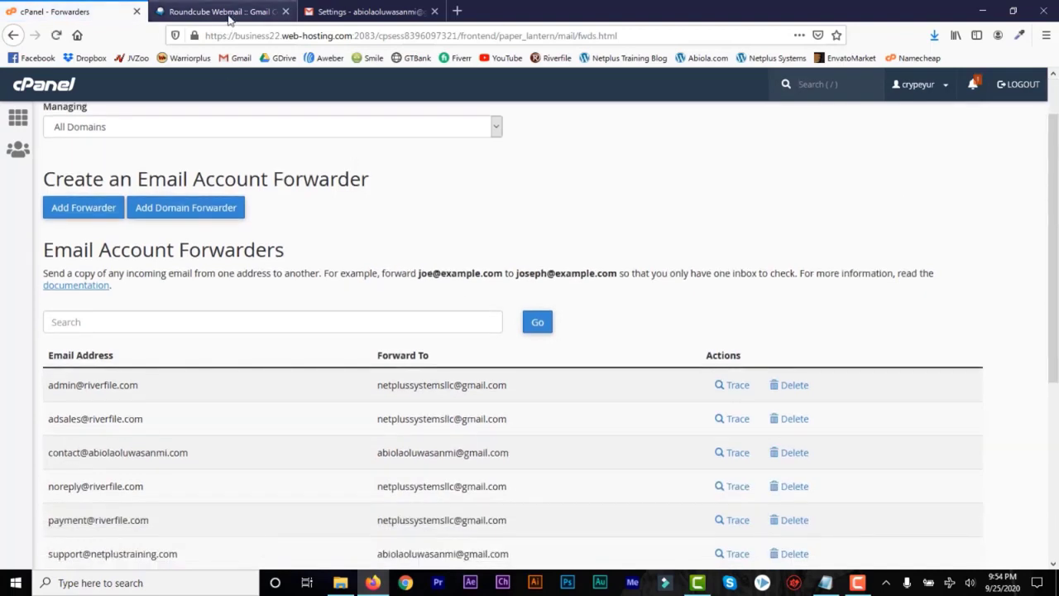
# Glance at the Roundcube and Gmail tabs, then review the seven existing forwarders.
pyautogui.click(225, 13)
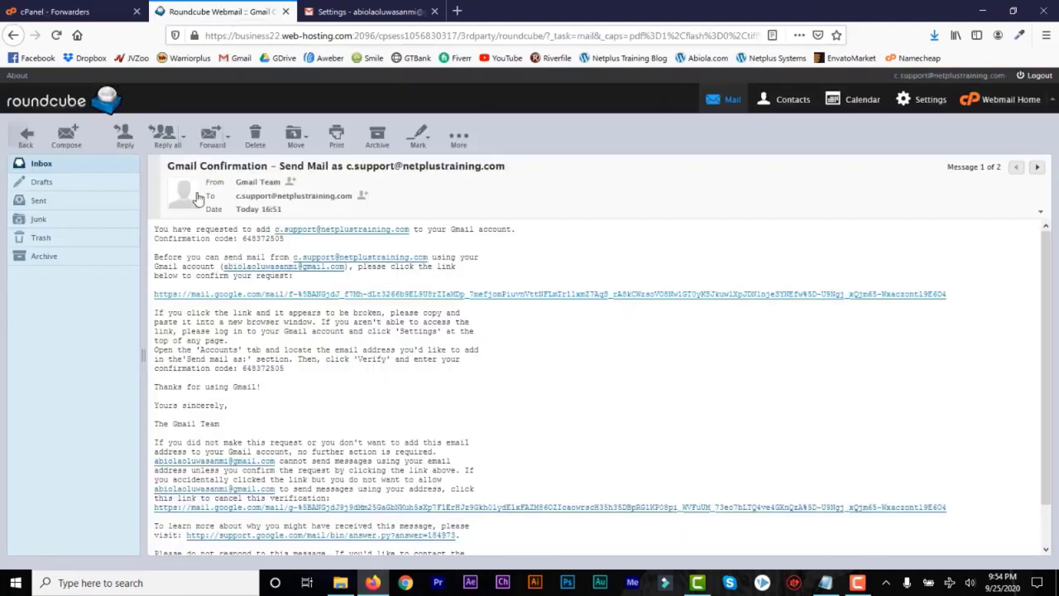
pyautogui.click(342, 13)
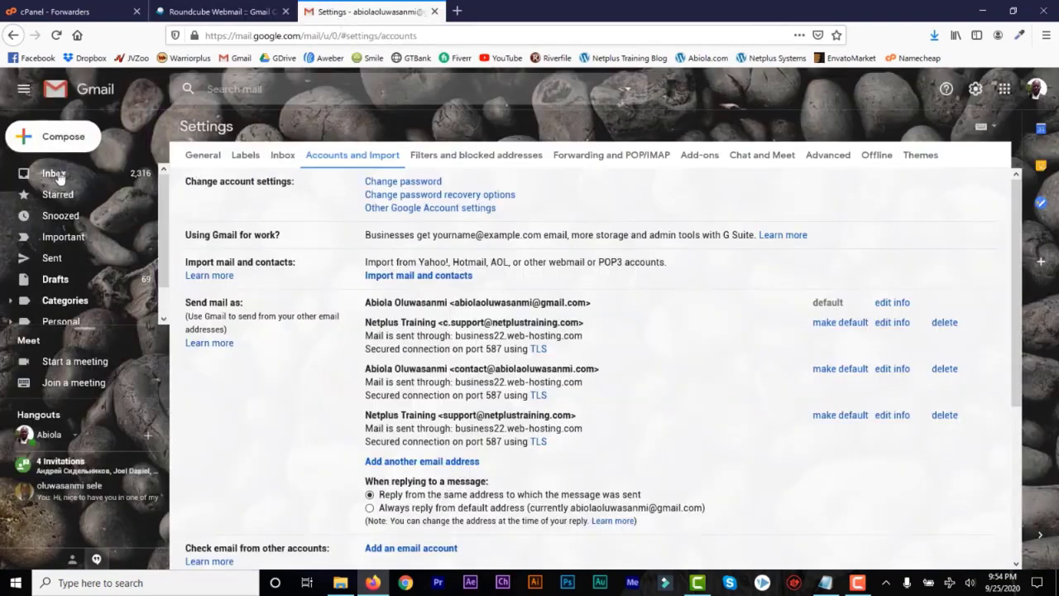
pyautogui.click(83, 12)
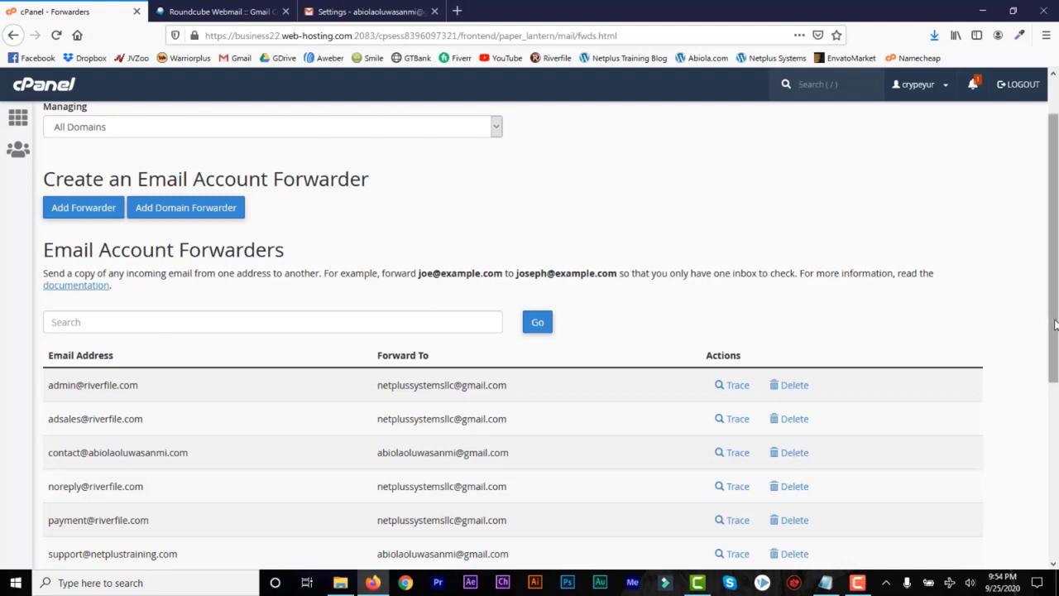
pyautogui.scroll(-2, 666, 325)
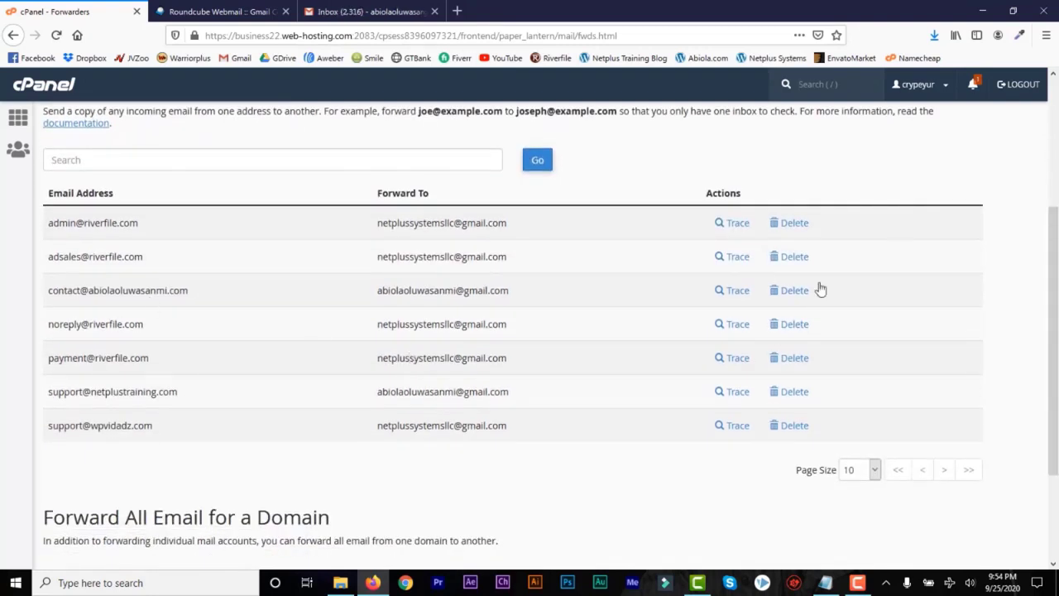
pyautogui.moveTo(1056, 337); pyautogui.dragTo(1056, 238)
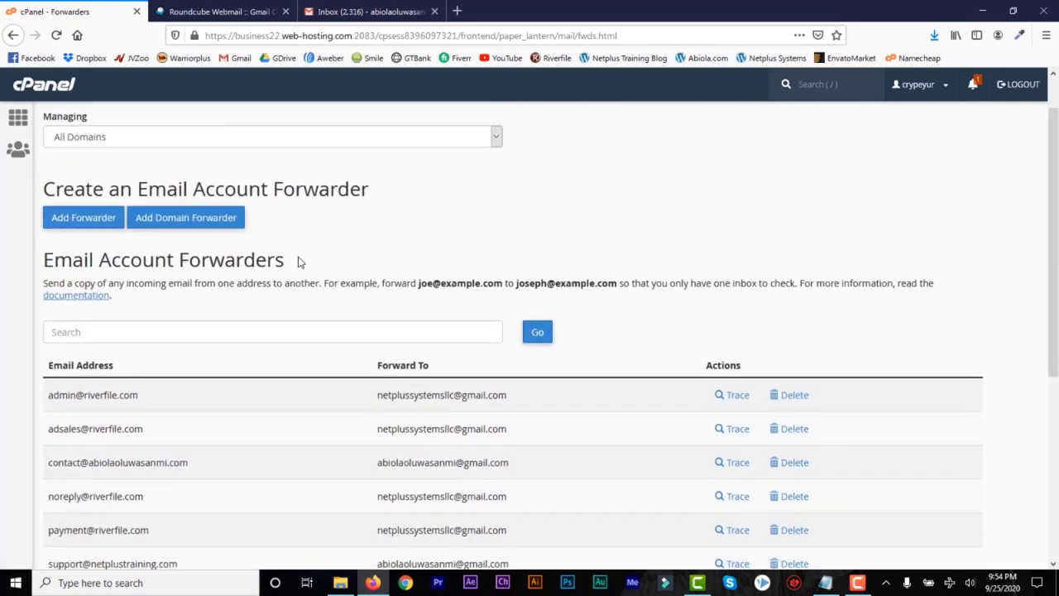
pyautogui.click(74, 226)
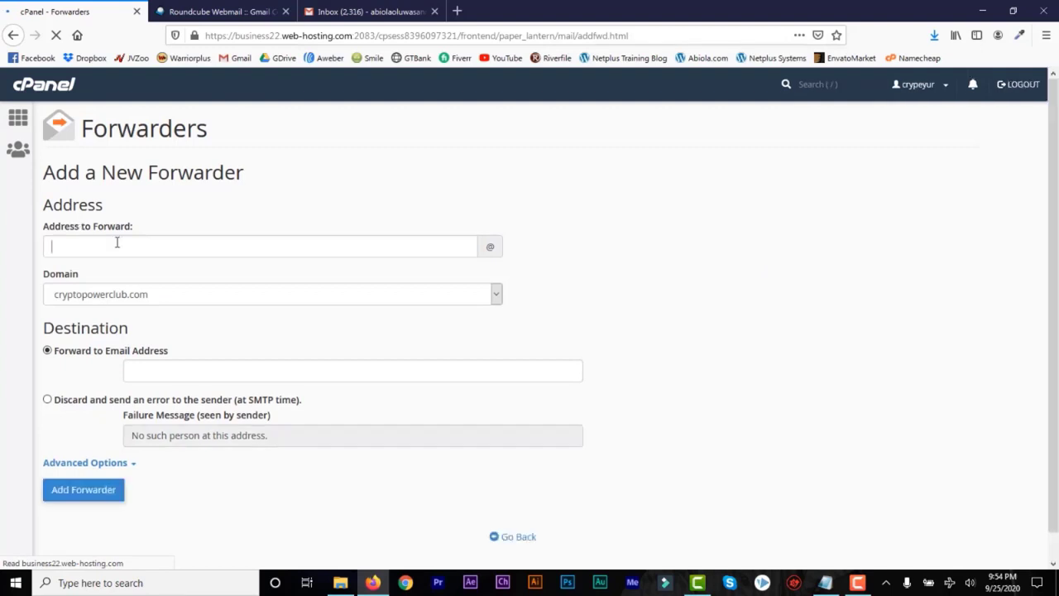
pyautogui.click(50, 243)
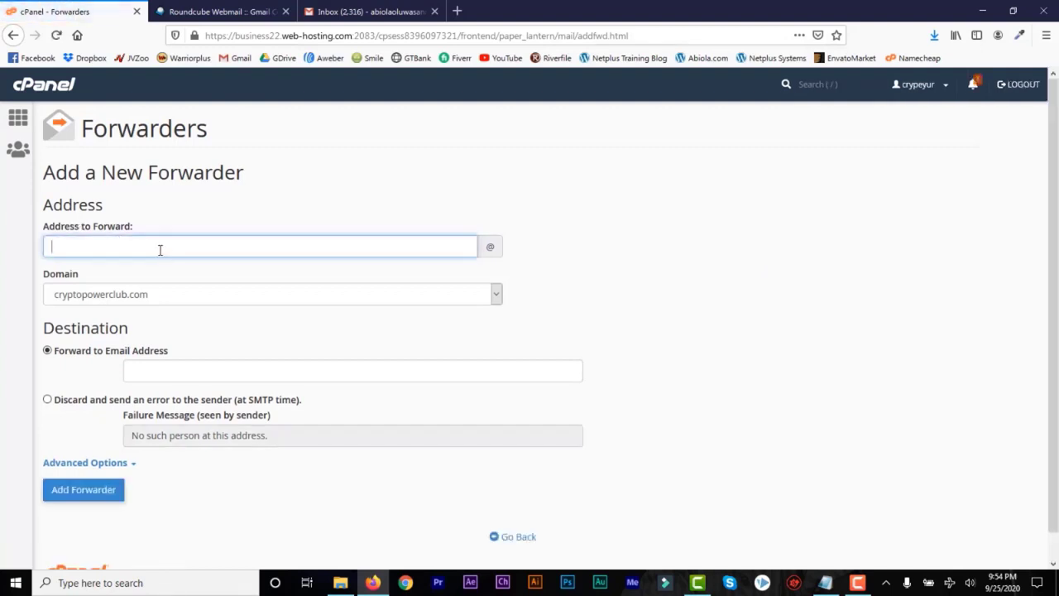
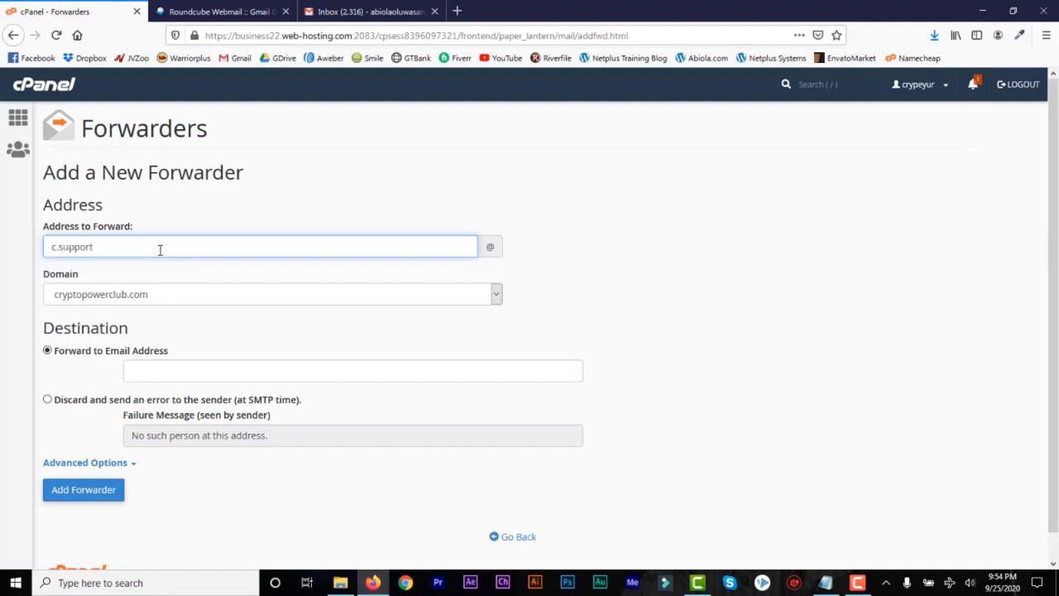
pyautogui.click(496, 295)
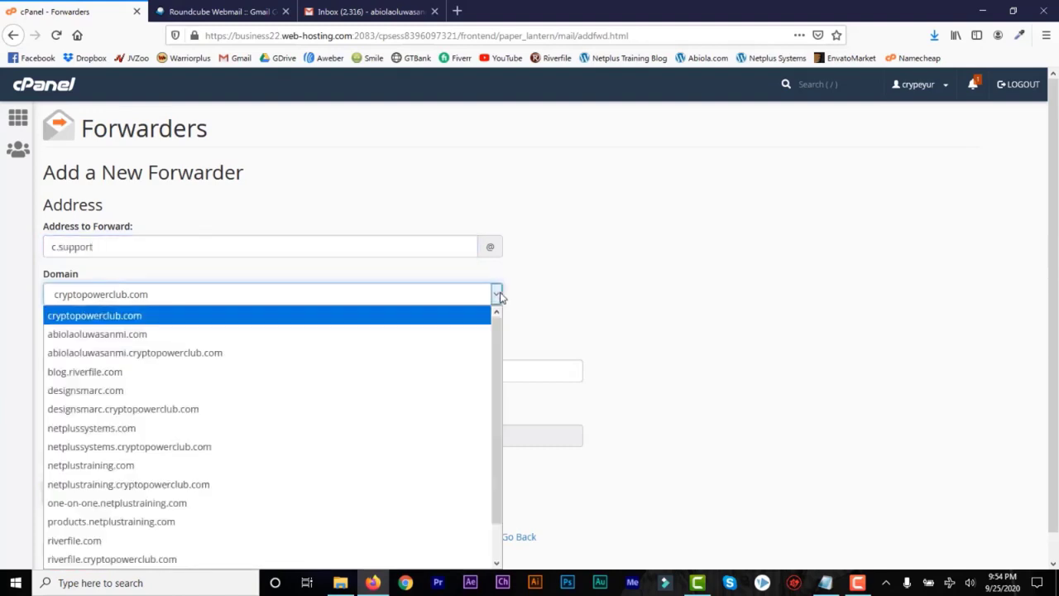
pyautogui.click(444, 464)
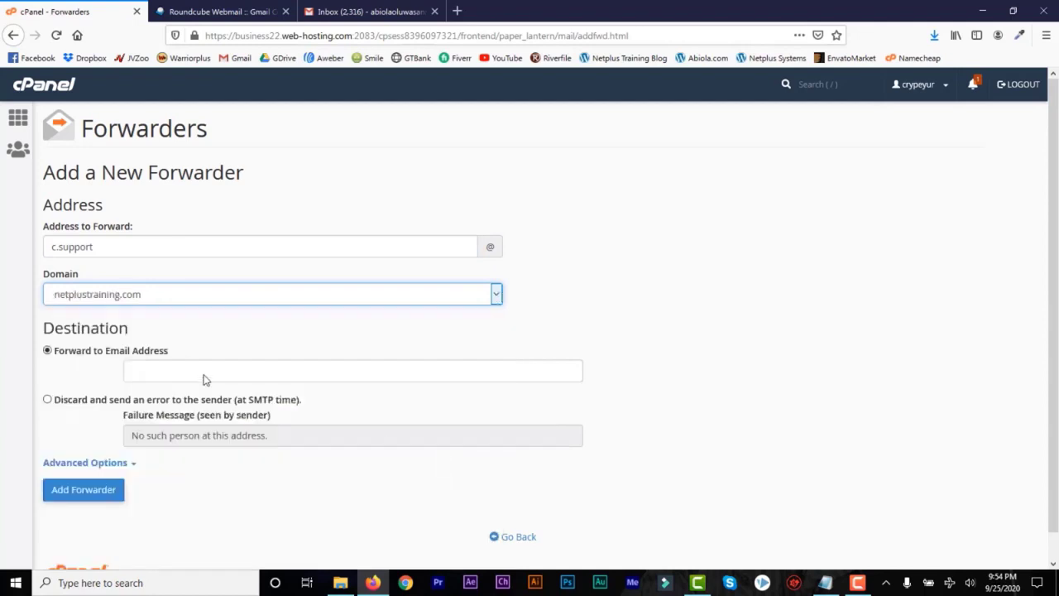
pyautogui.click(156, 366)
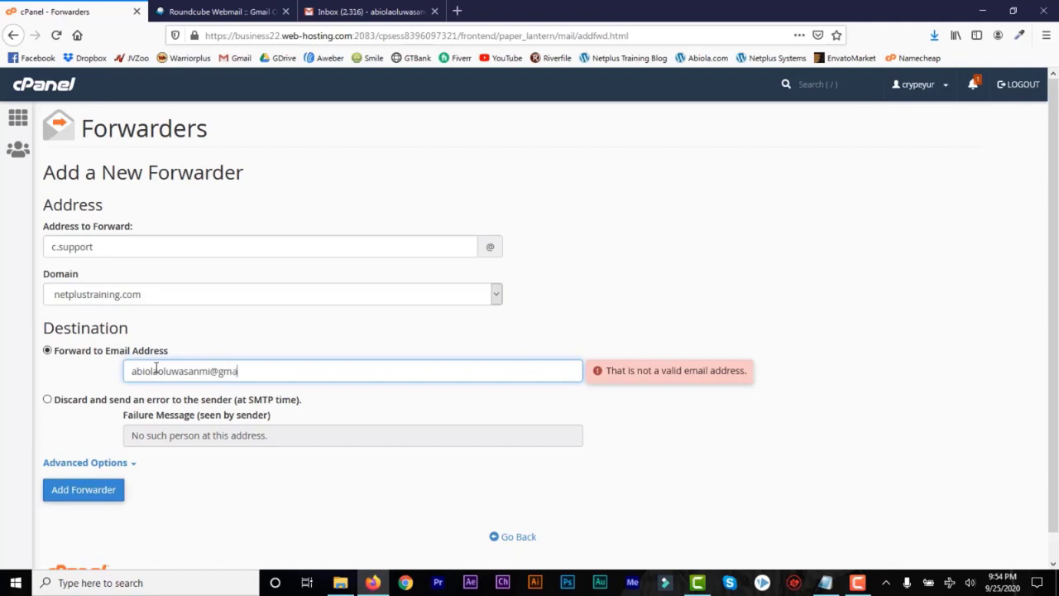
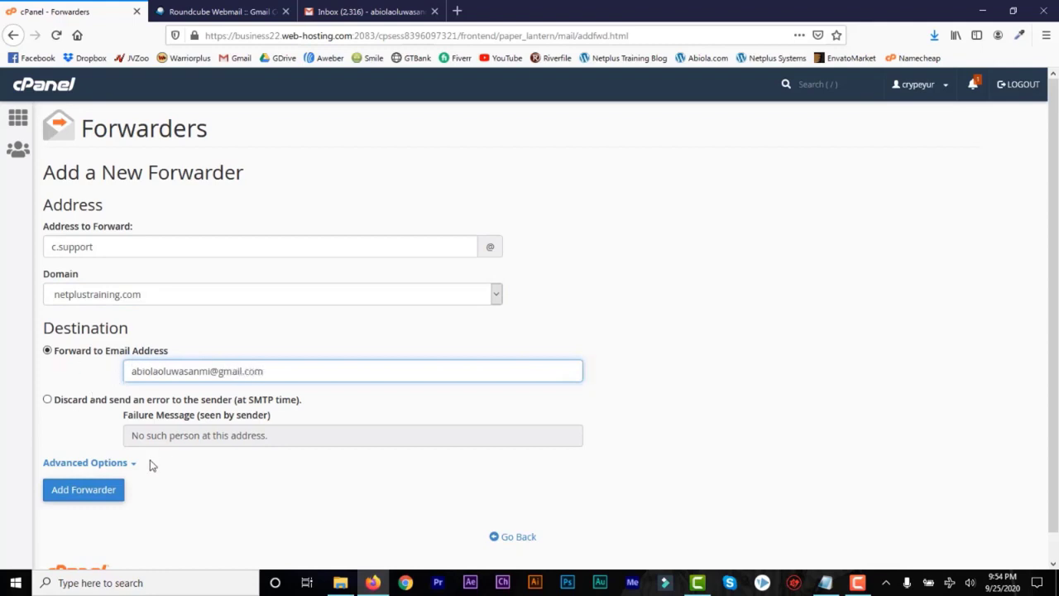
pyautogui.click(85, 491)
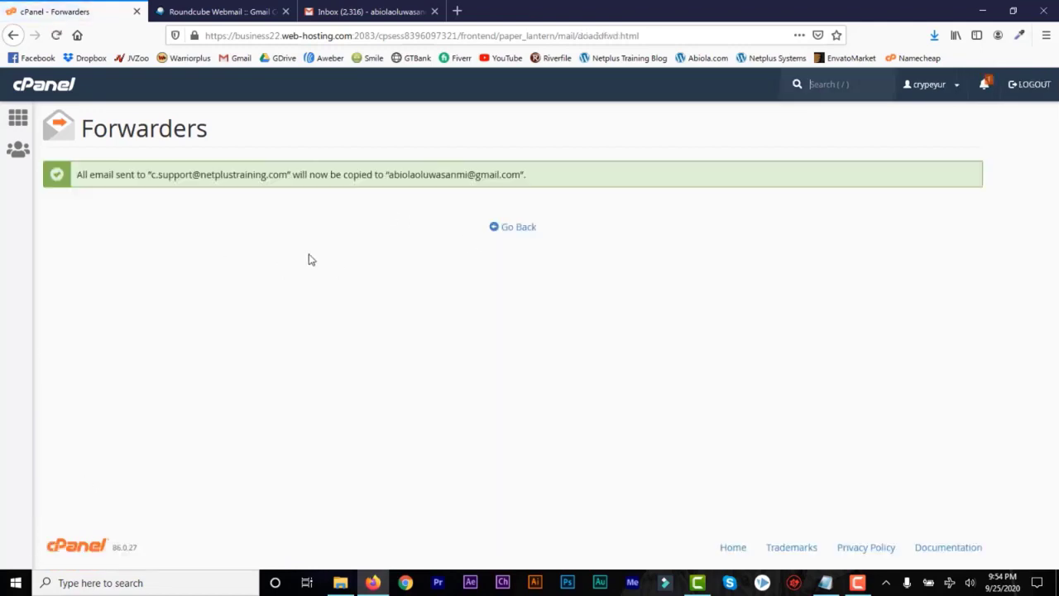
# Switch Gmail to the other signed-in Google account's inbox.
pyautogui.click(387, 12)
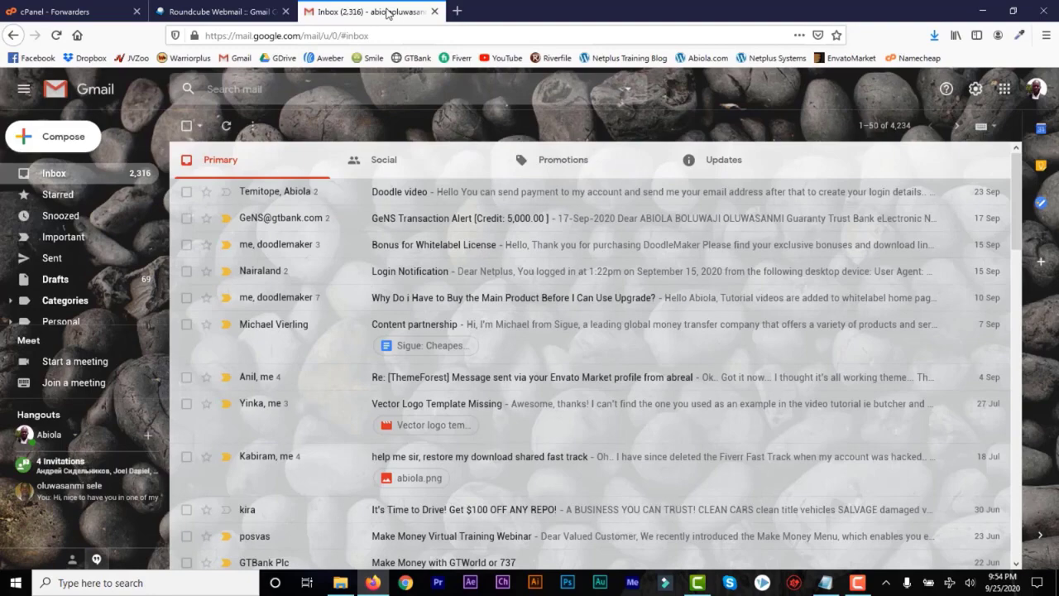
pyautogui.click(1035, 91)
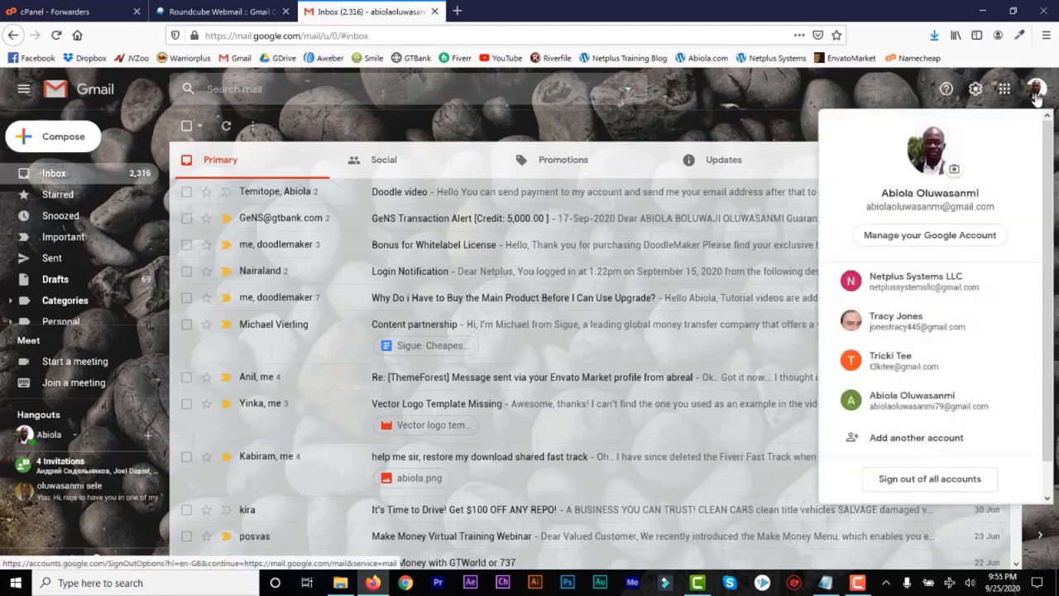
pyautogui.click(904, 286)
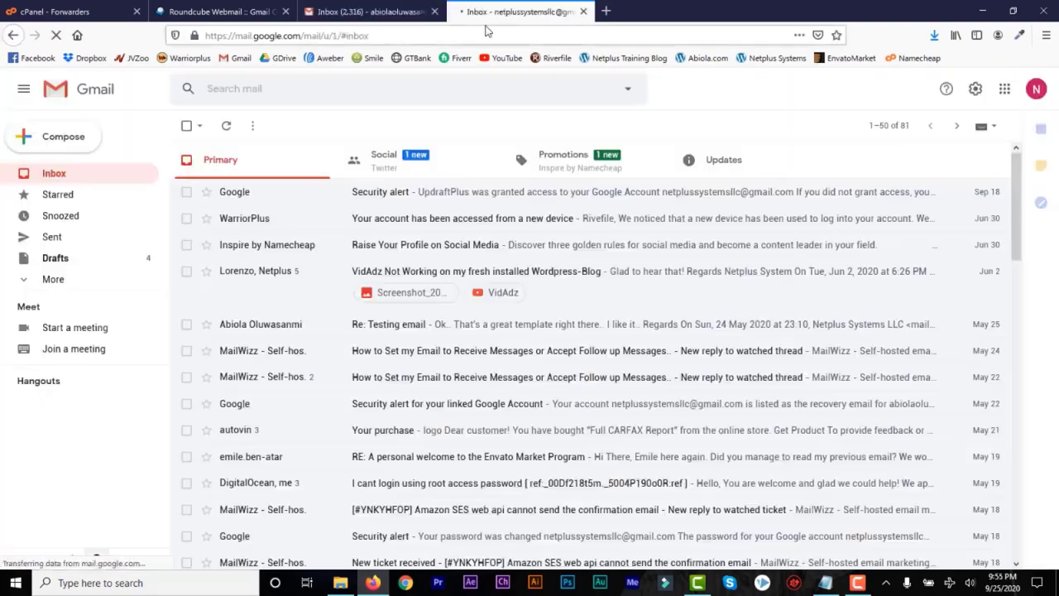
# Start a new email to the netplustraining.com support address with subject 'This is Just a Test'.
pyautogui.click(55, 139)
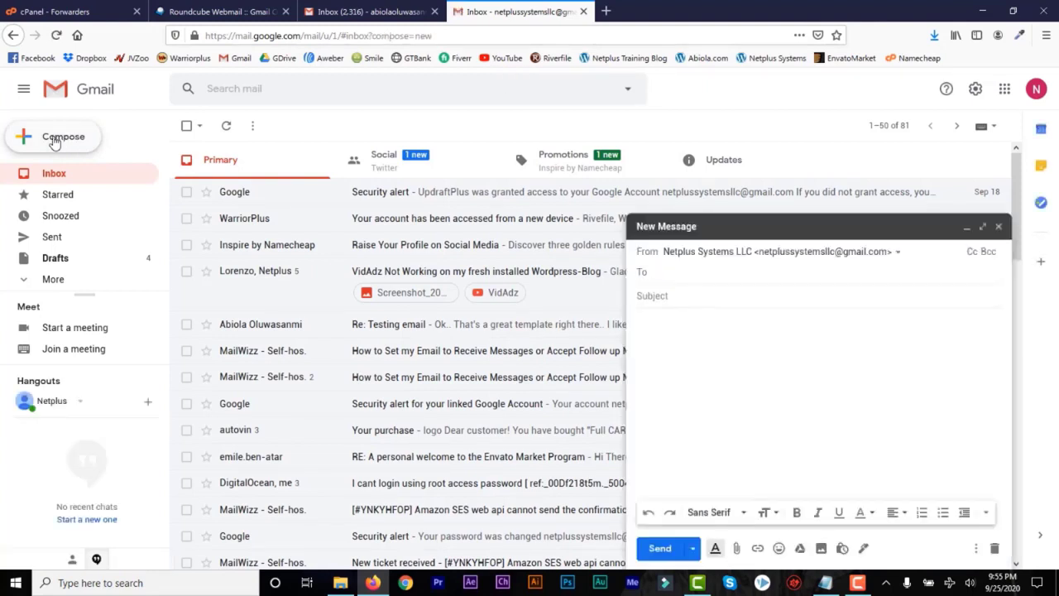
pyautogui.press('Tab')
pyautogui.write('This is Just a Test')
pyautogui.click(679, 311)
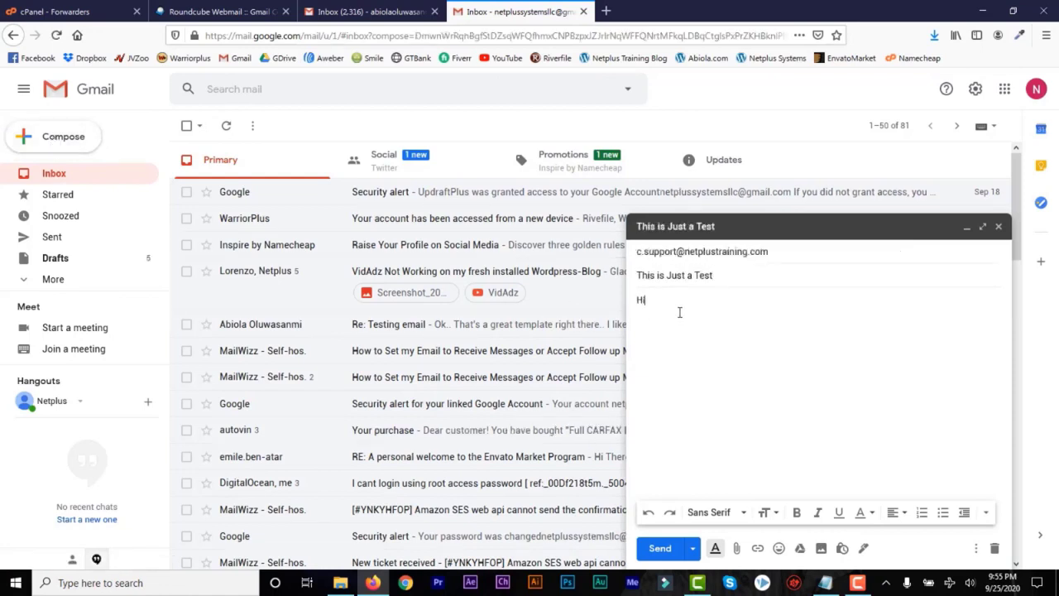
# Write a short body asking whether it will be delivered, fix the 'wll' typo, and send it.
pyautogui.write('Hi,')
pyautogui.press('Return')
pyautogui.write('JUst wanted to test if this')
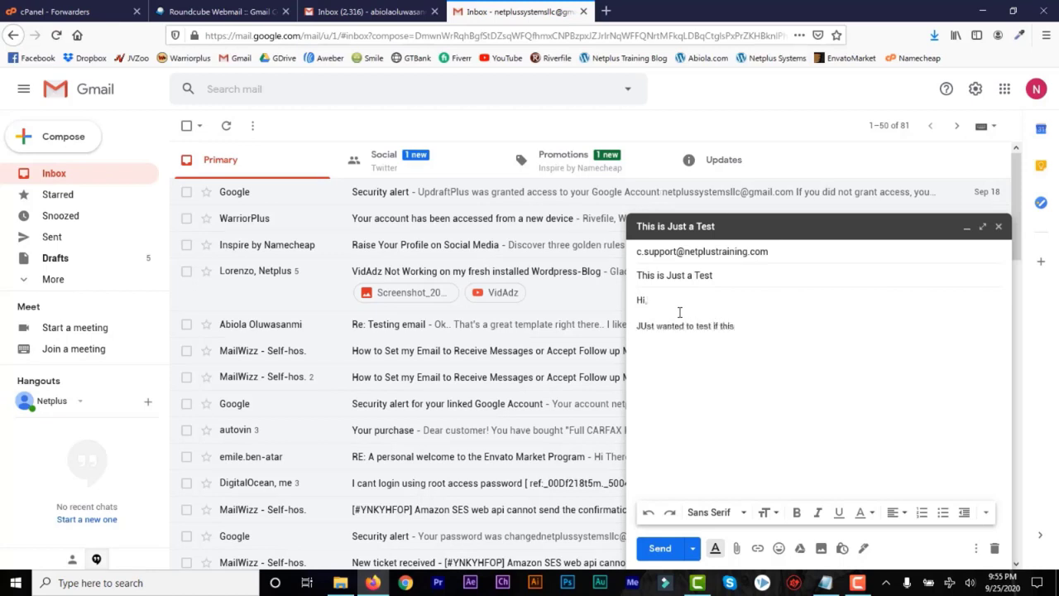
pyautogui.write(' email wll be delivered to my ')
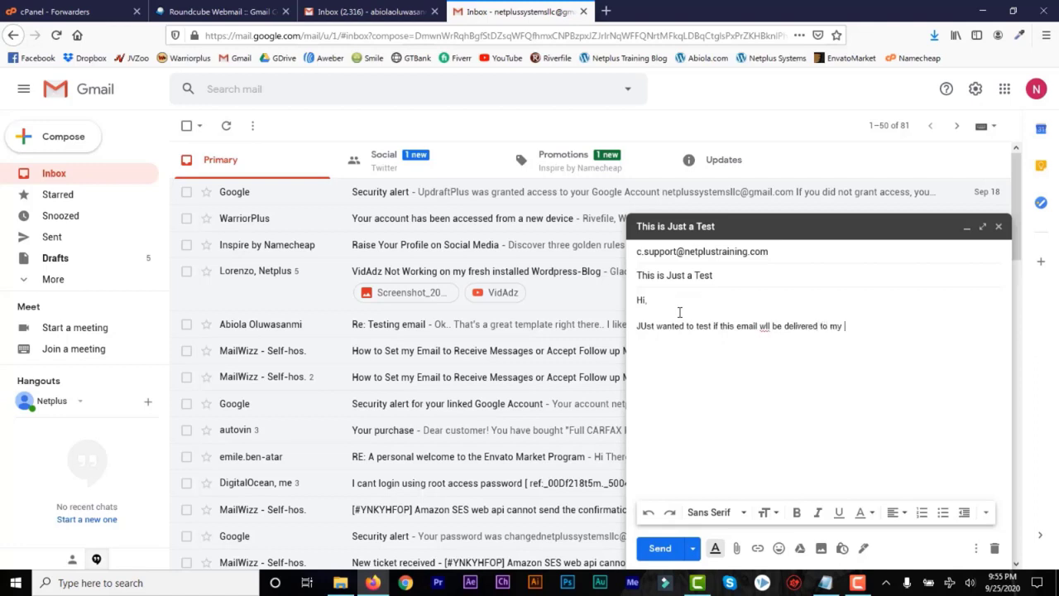
pyautogui.write('email address')
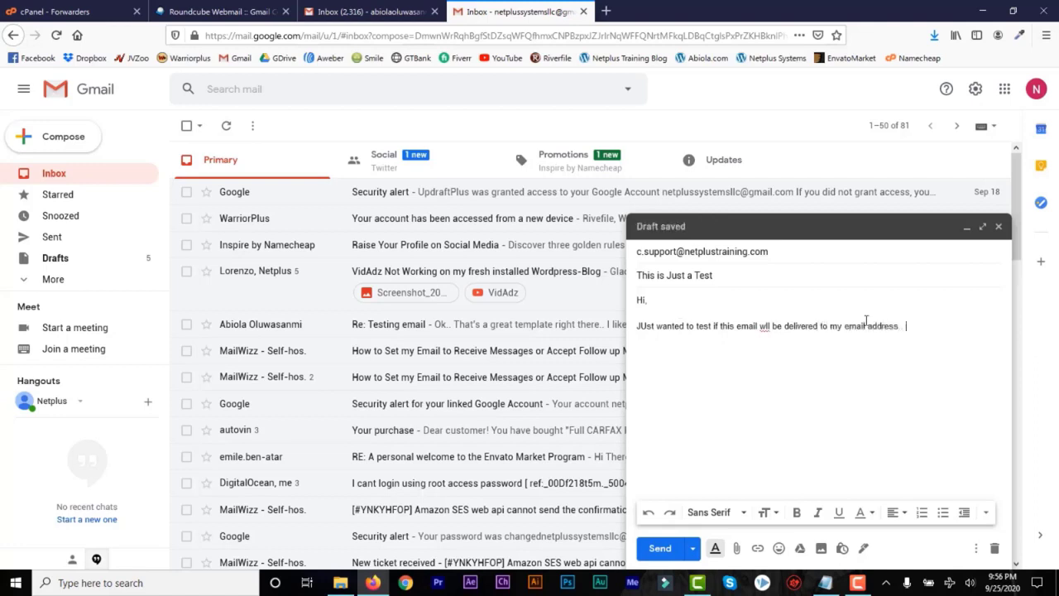
pyautogui.click(762, 326)
pyautogui.write('i')
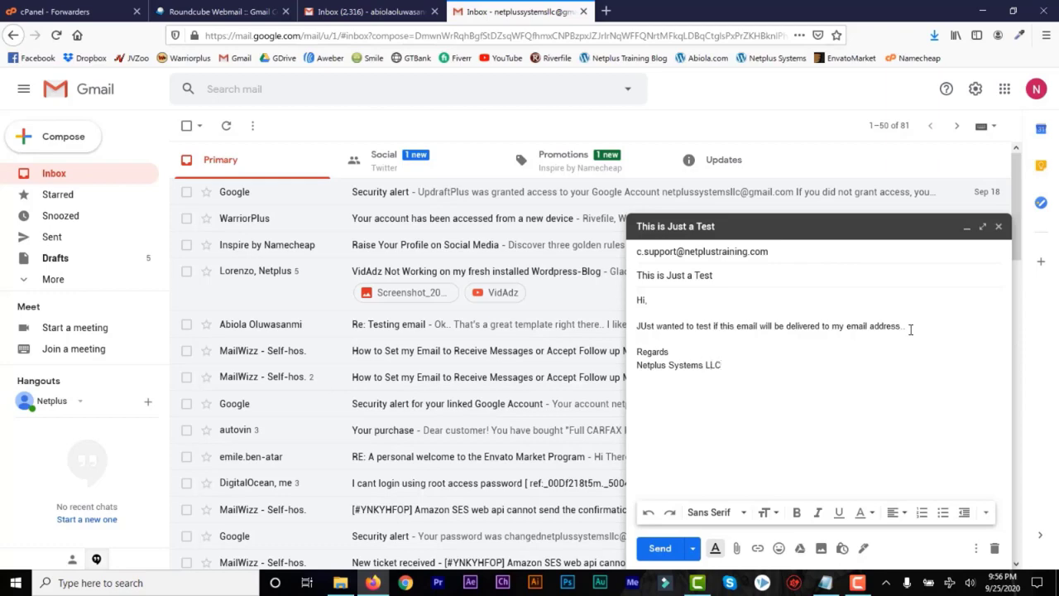
pyautogui.click(662, 547)
pyautogui.click(360, 15)
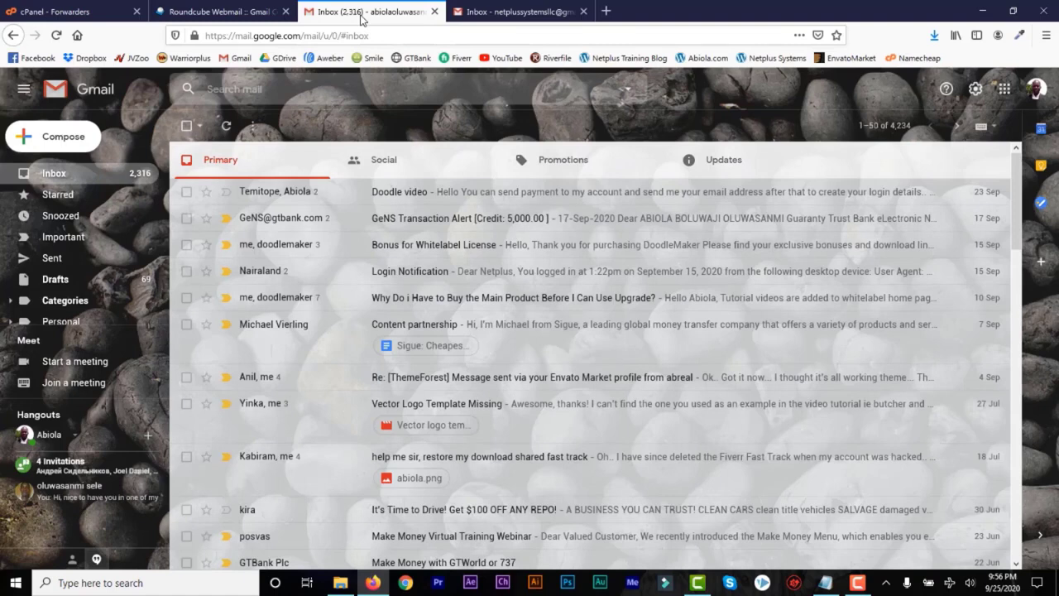
# Refresh the inbox, open the forwarded 'This is Just a Test' email, and mark it as safe.
pyautogui.click(226, 126)
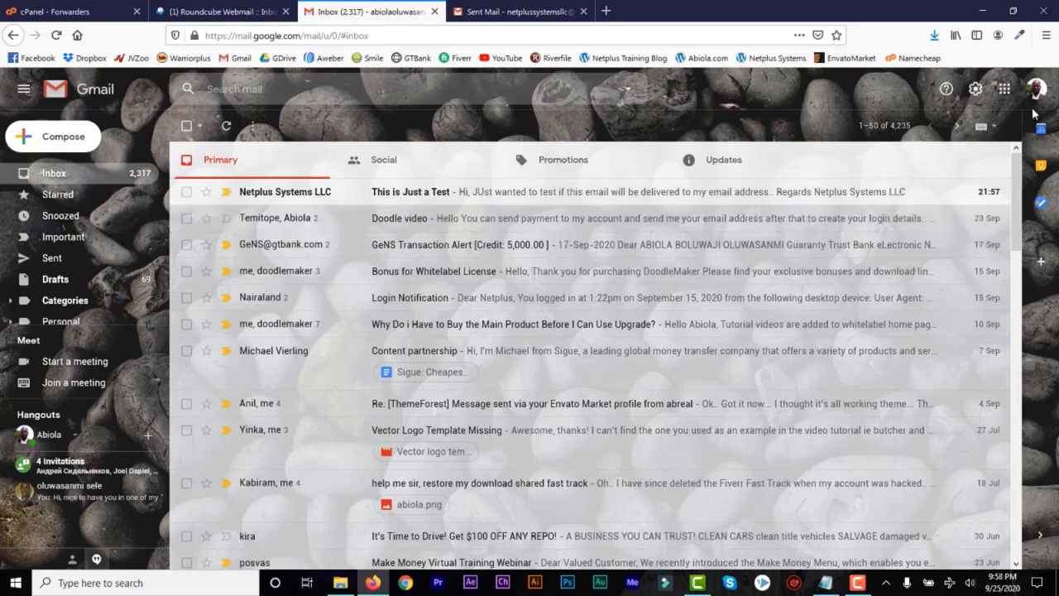
pyautogui.click(562, 201)
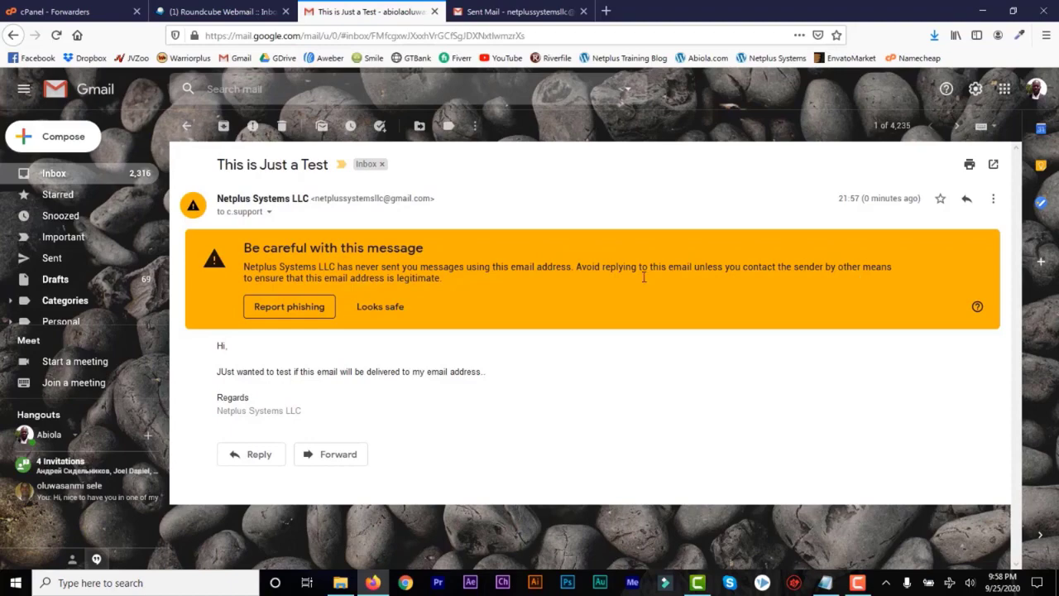
pyautogui.click(387, 311)
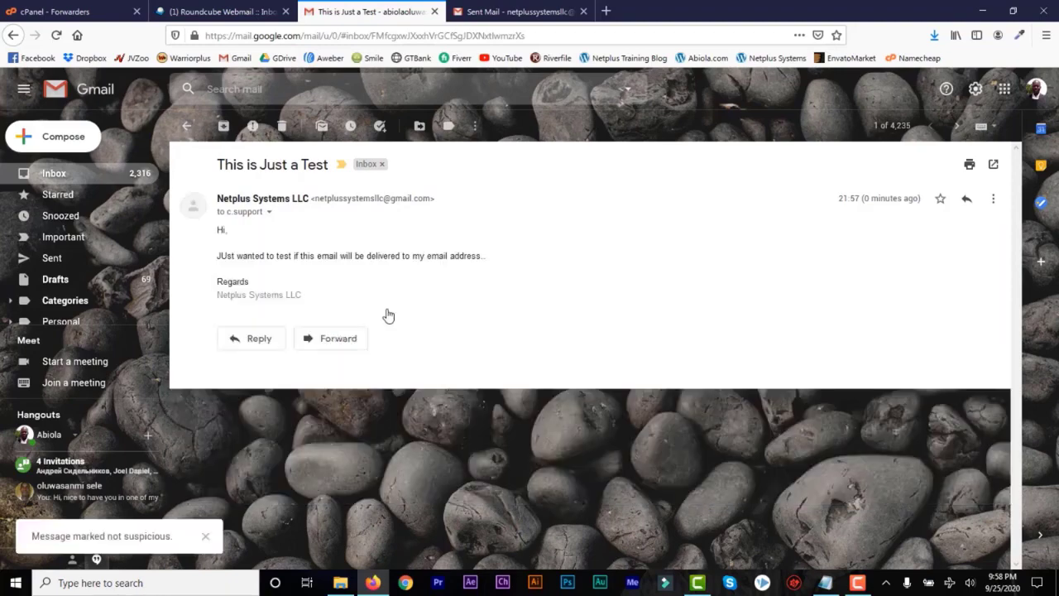
pyautogui.click(187, 126)
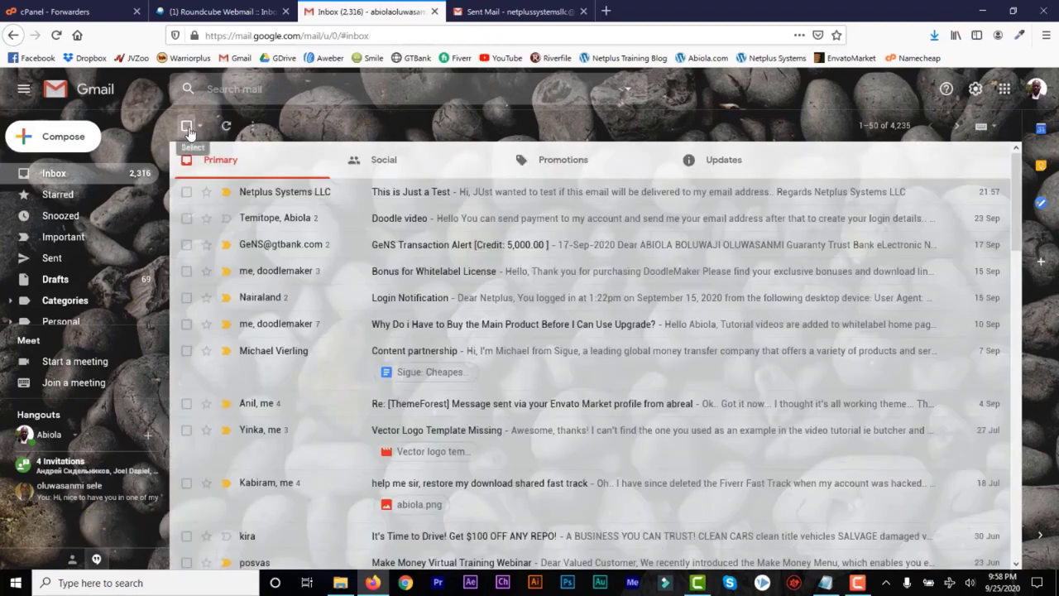
# Switch back to the cPanel Forwarders page showing the support-address forwarder to Gmail.
pyautogui.click(86, 18)
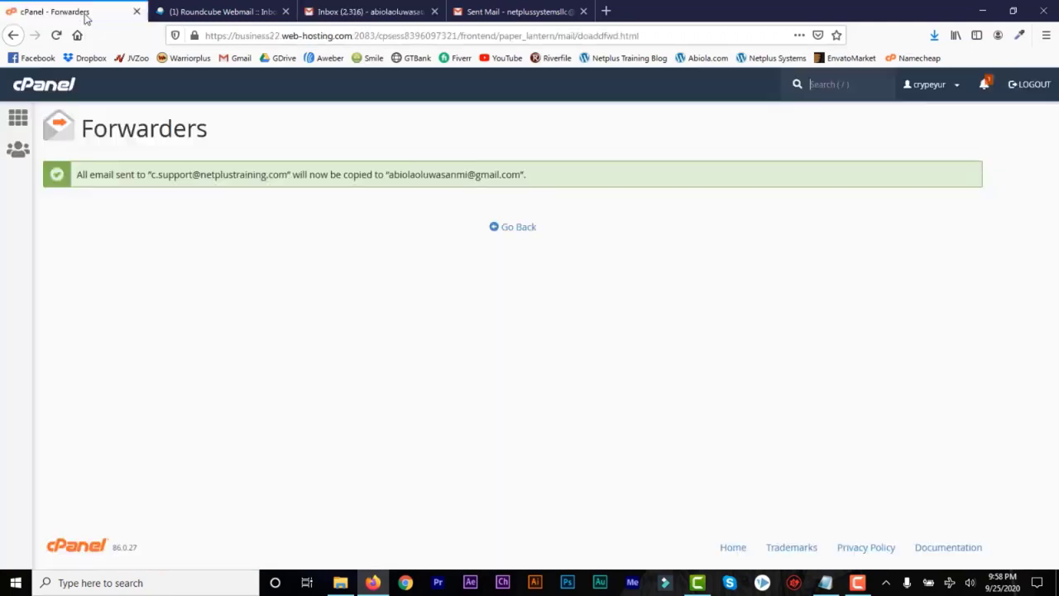